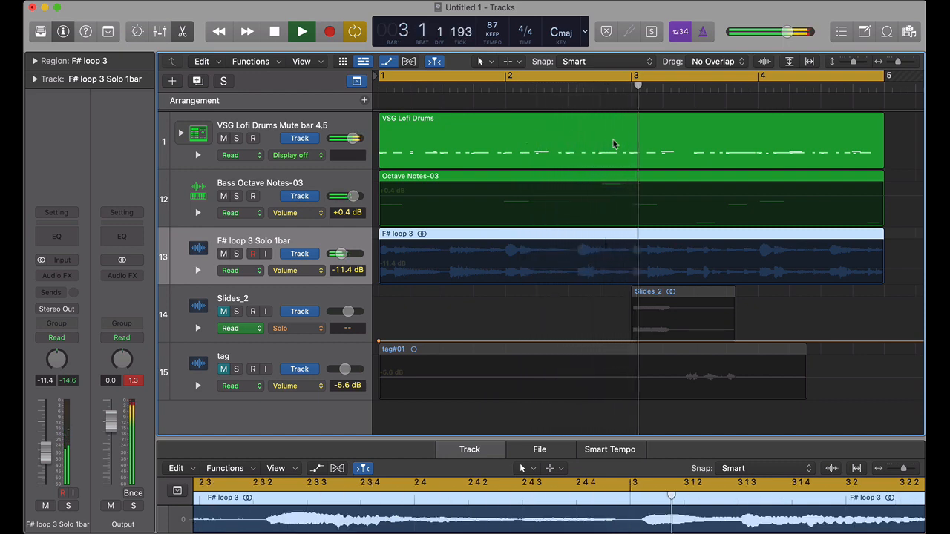
# Step: Mute and unmute the VSG Lofi Drums track during playback to hear the loop without drums
pyautogui.click(223, 138)
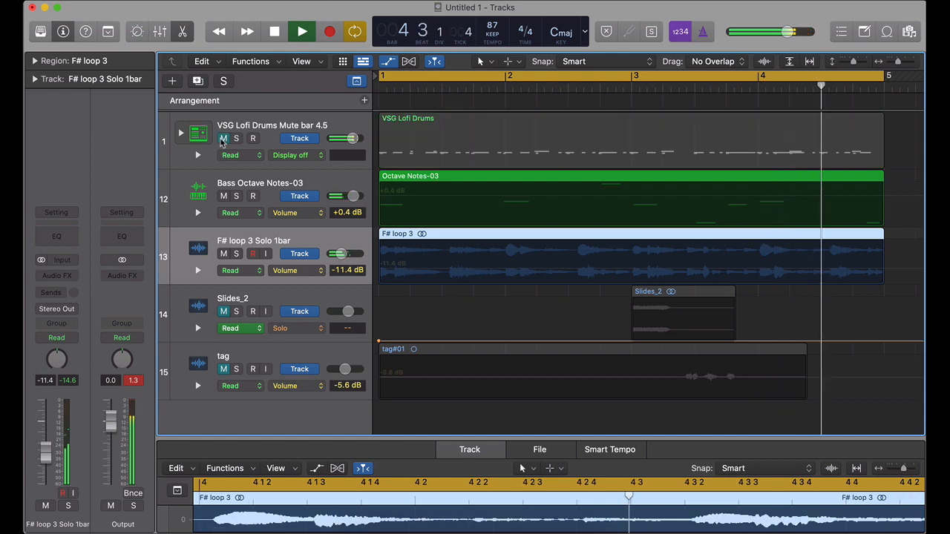
pyautogui.click(222, 138)
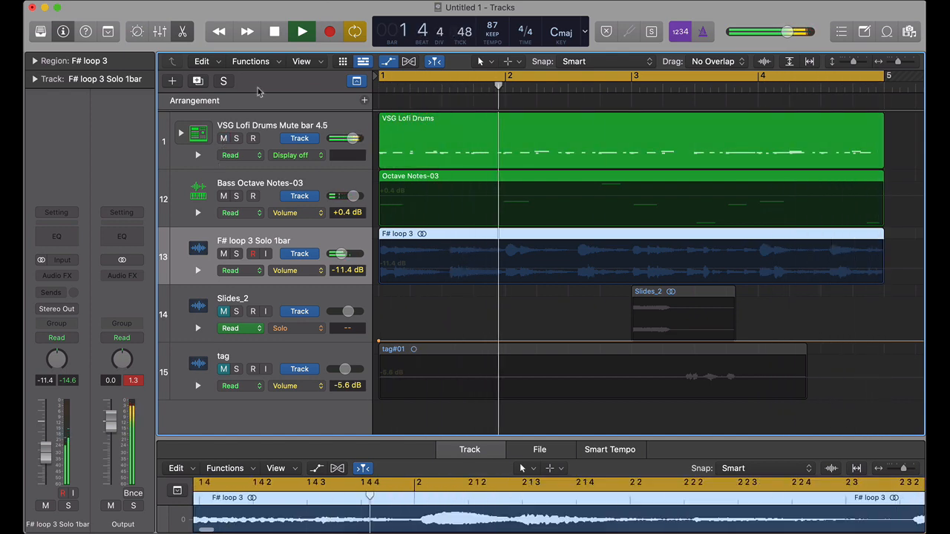
pyautogui.click(221, 139)
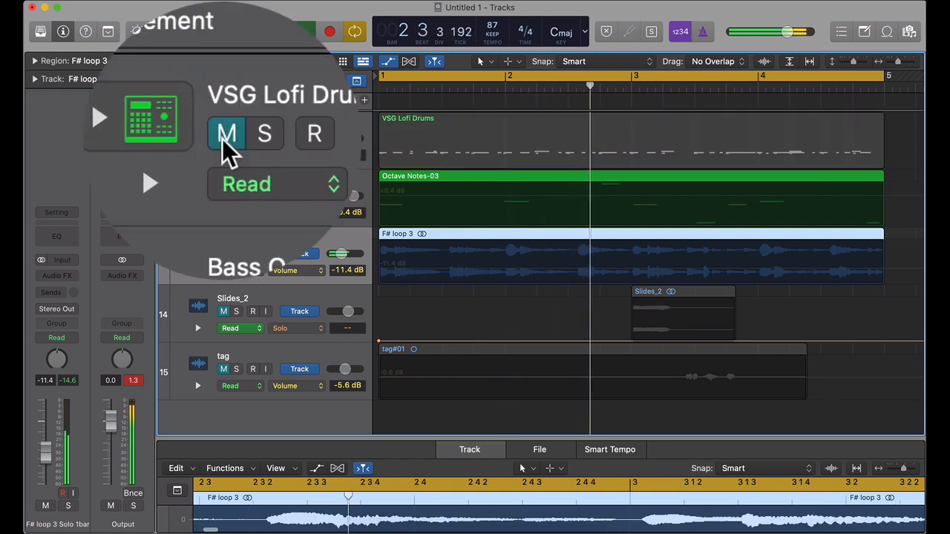
pyautogui.click(222, 139)
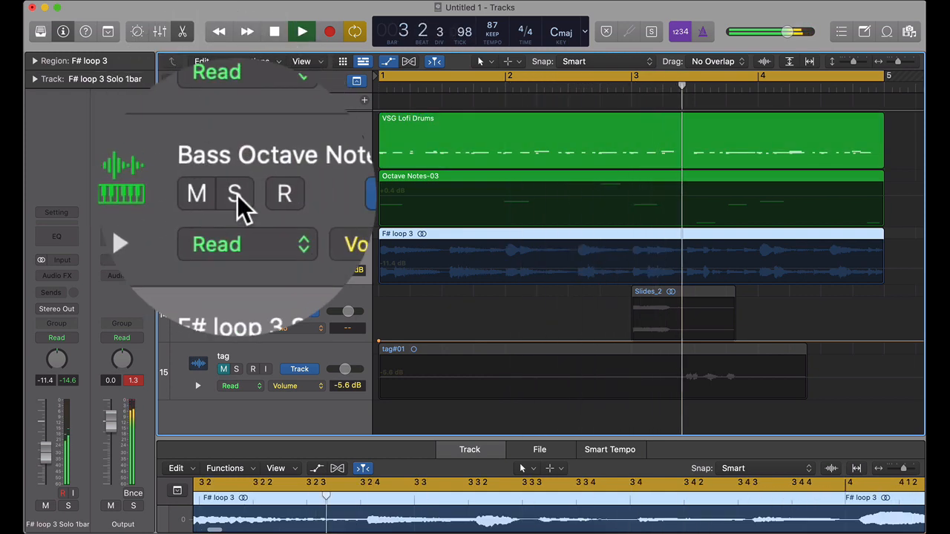
# Step: Solo and unsolo the Bass Octave Notes-03 and F# loop 3 tracks in turn, and stop playback
pyautogui.click(237, 195)
pyautogui.click(238, 196)
pyautogui.click(236, 254)
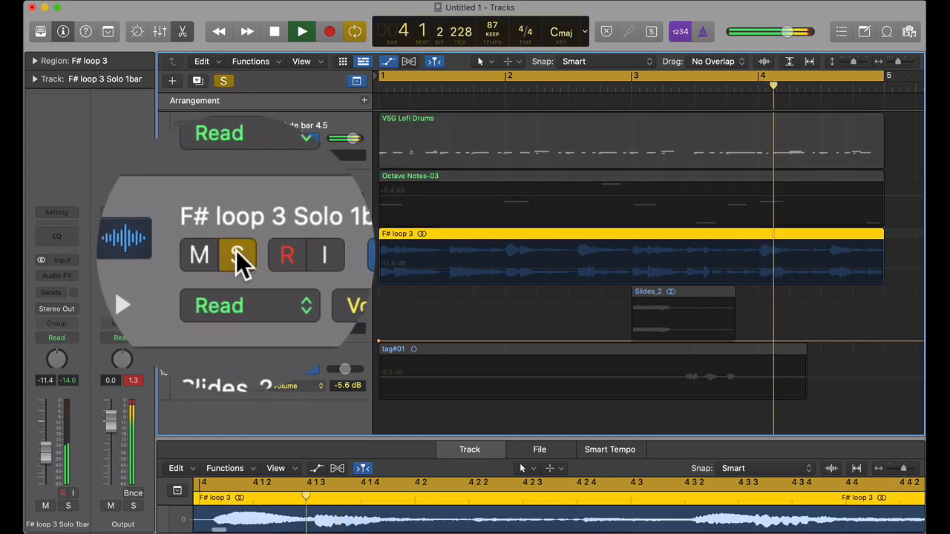
pyautogui.click(236, 253)
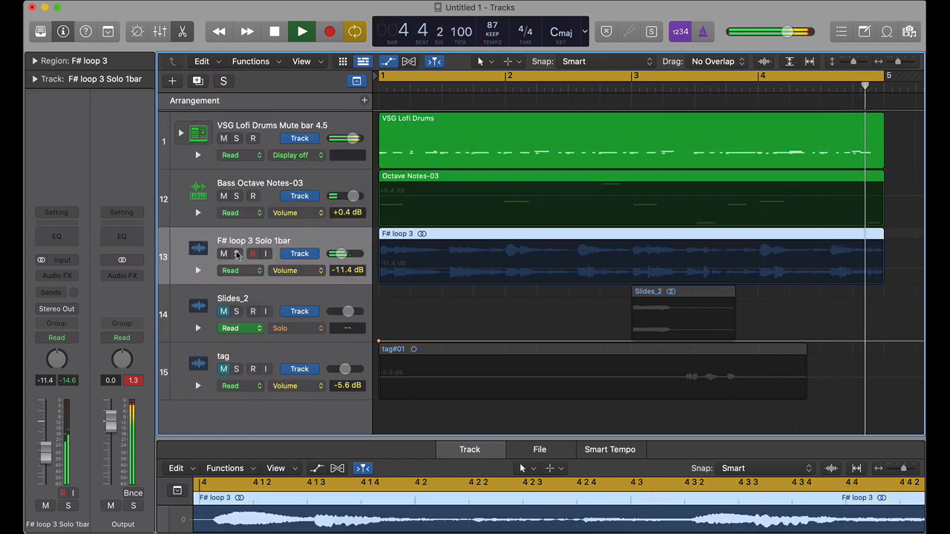
pyautogui.press('space')
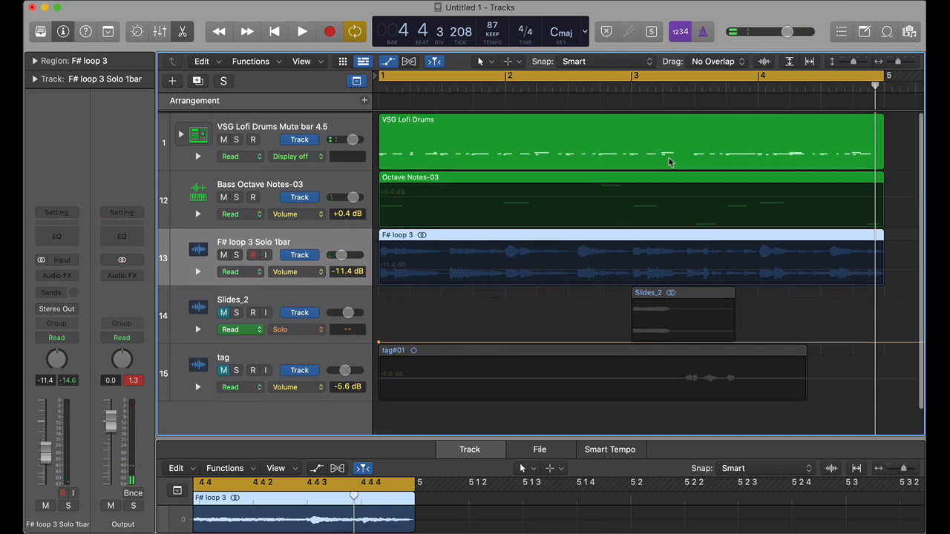
# Step: Set the VSG Lofi Drums track's automation parameter to Mute
pyautogui.click(435, 131)
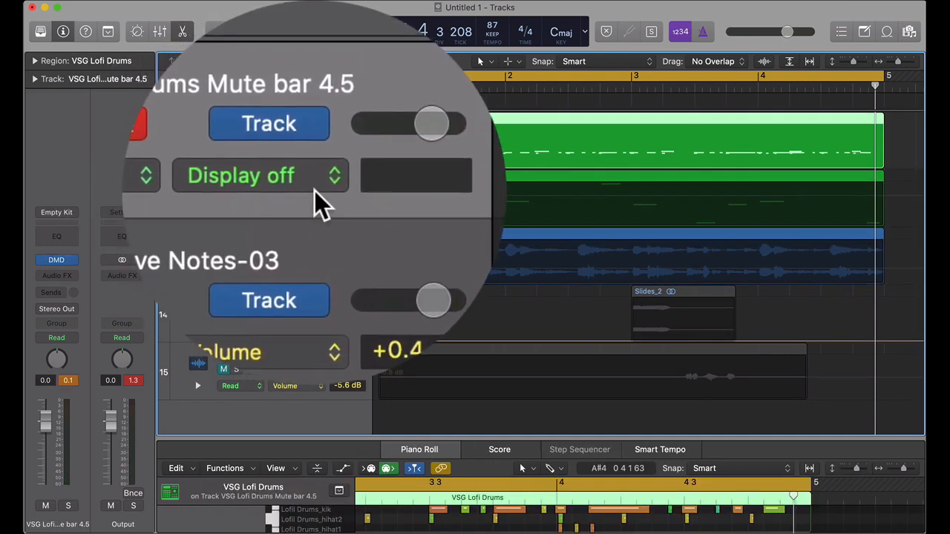
pyautogui.click(320, 190)
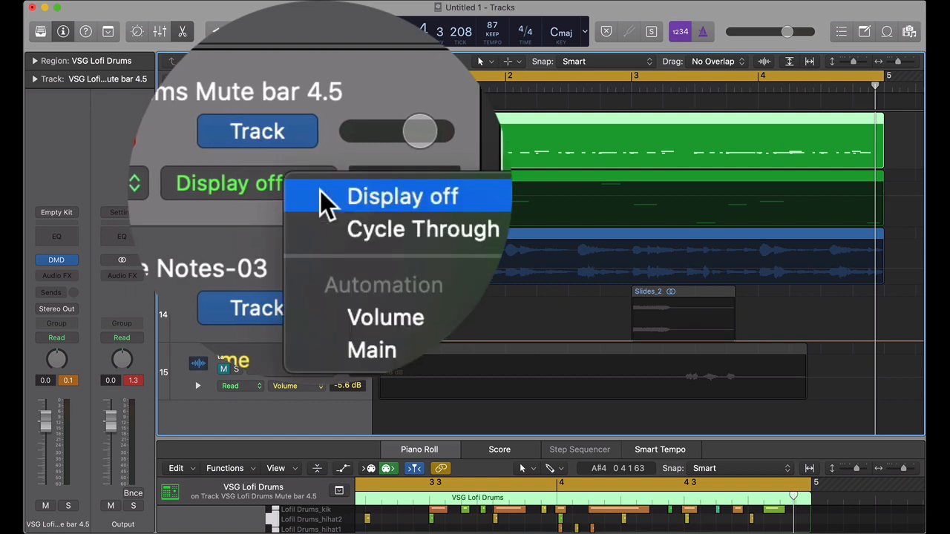
pyautogui.click(334, 201)
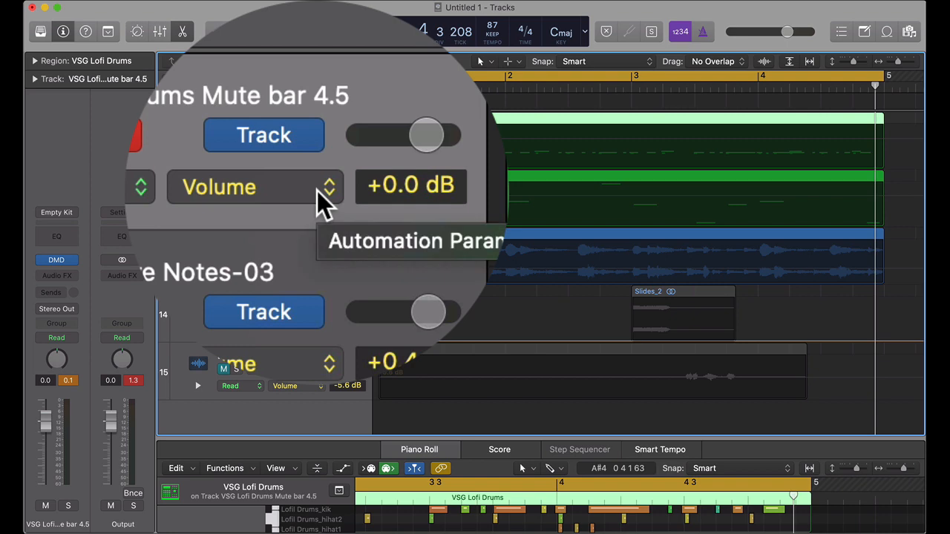
pyautogui.click(322, 192)
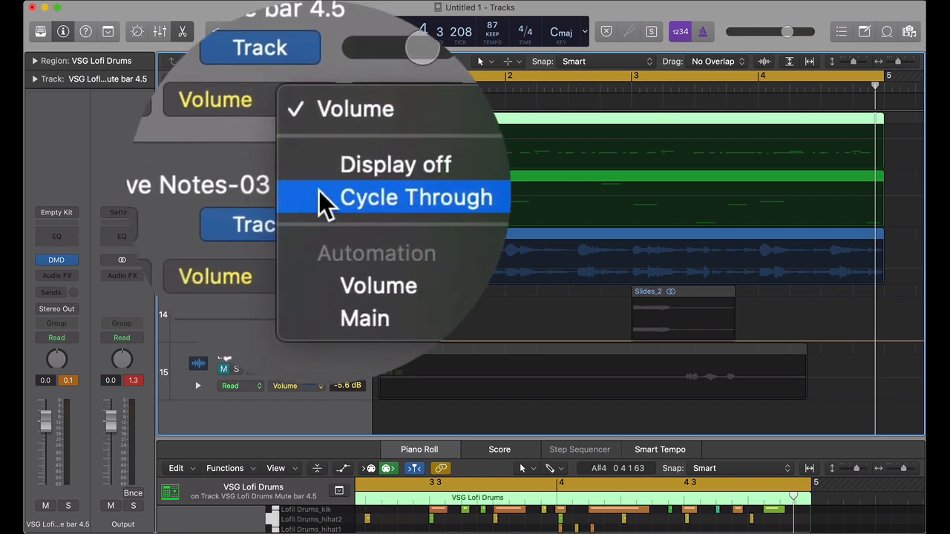
pyautogui.moveTo(344, 228)
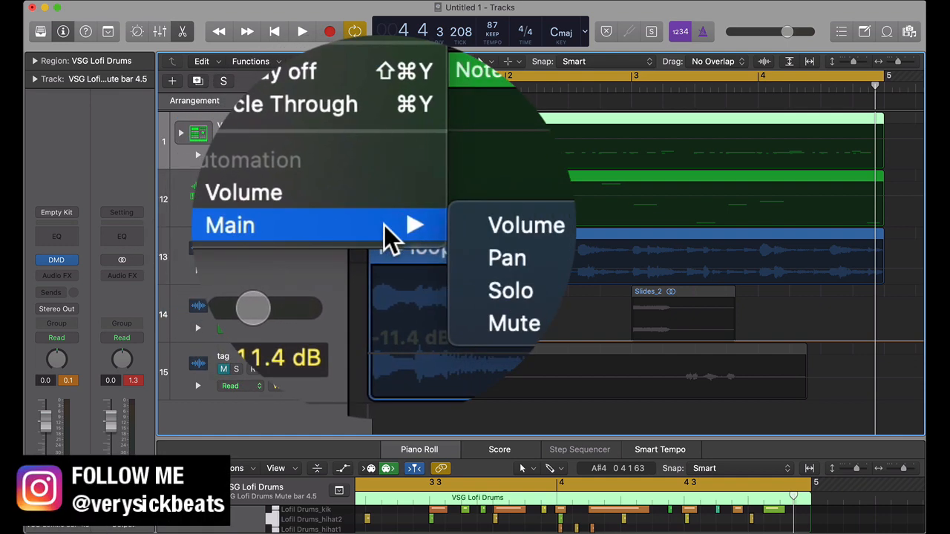
pyautogui.click(417, 257)
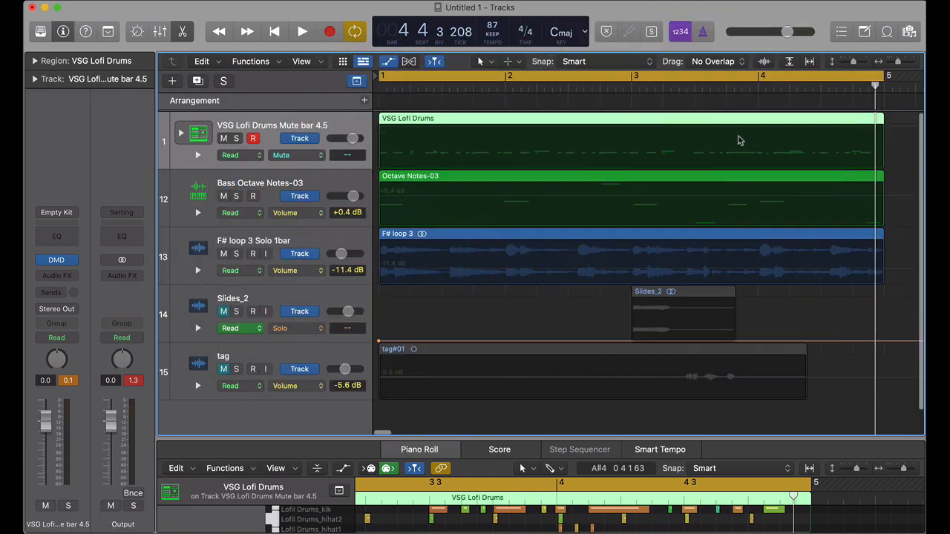
# Step: Add mute automation to the VSG Lofi Drums track so it is muted from bar 4 to bar 5
pyautogui.hscroll(2, 739, 140)
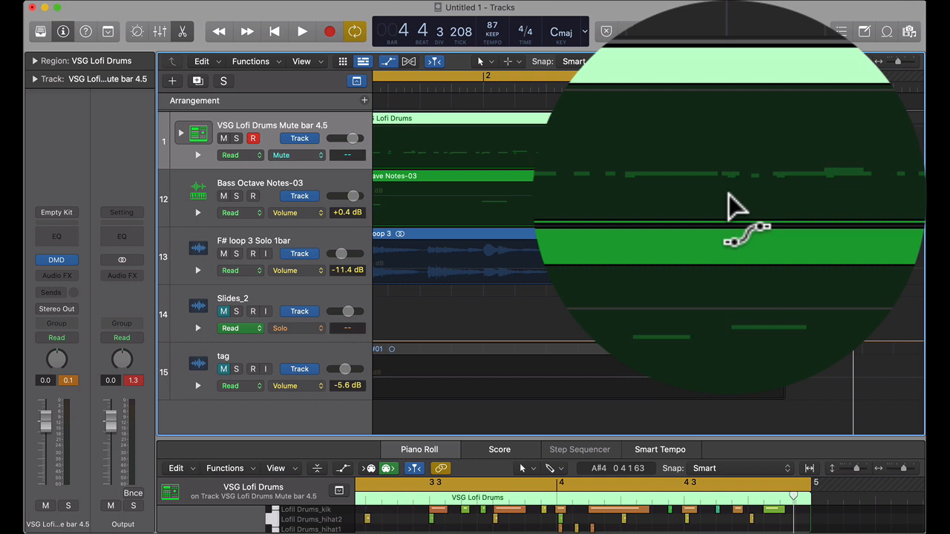
pyautogui.moveTo(736, 158); pyautogui.dragTo(861, 148)
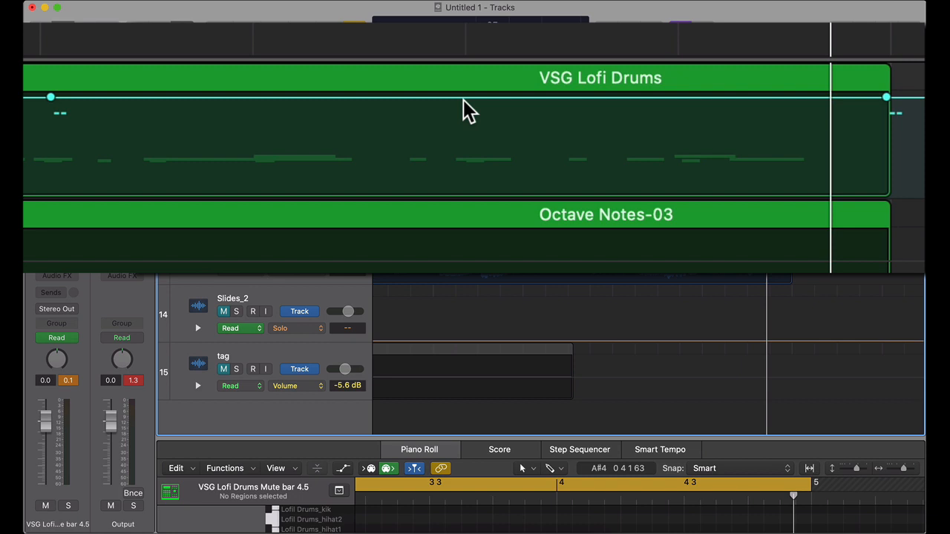
pyautogui.moveTo(463, 99); pyautogui.dragTo(459, 179)
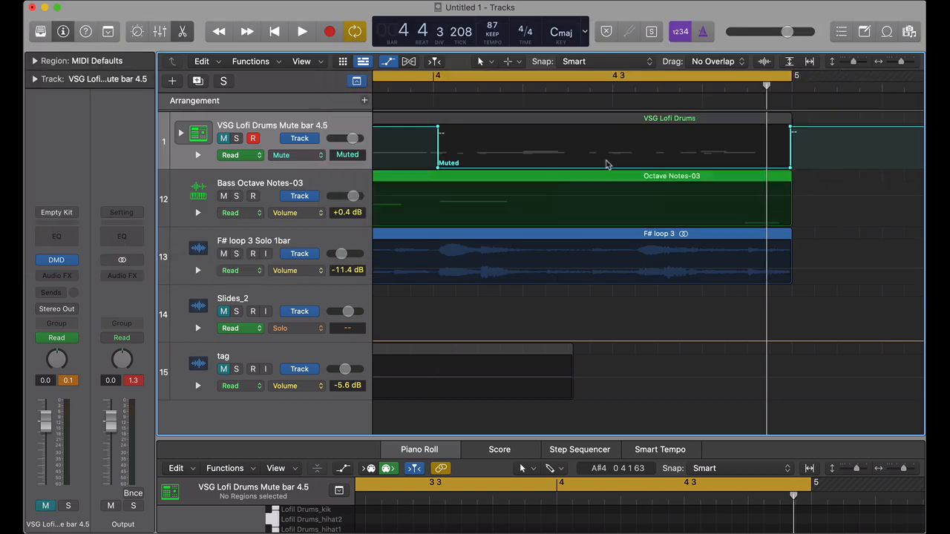
# Step: Hide and show the automation lanes again, and play back the loop to check the drum mute
pyautogui.hscroll(-3, 555, 153)
pyautogui.hscroll(-3, 554, 154)
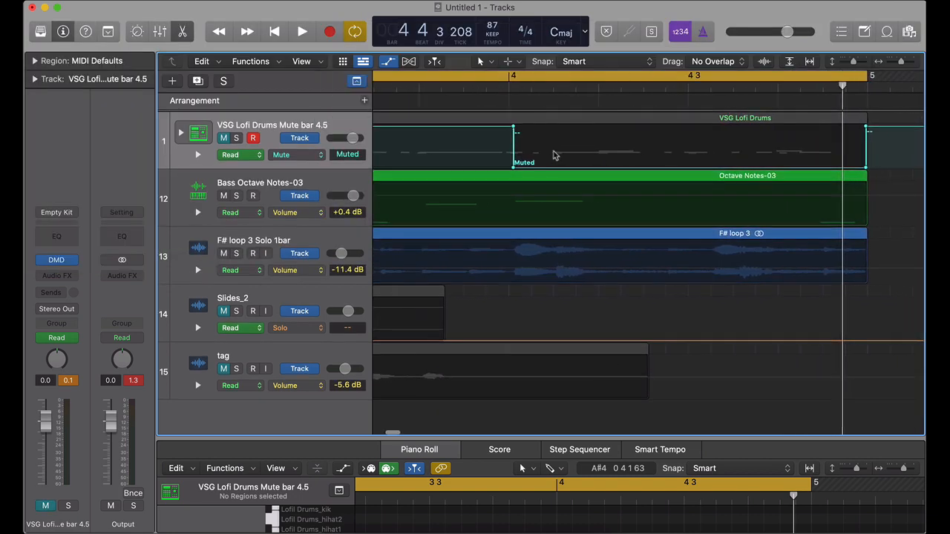
pyautogui.hscroll(-10, 560, 155)
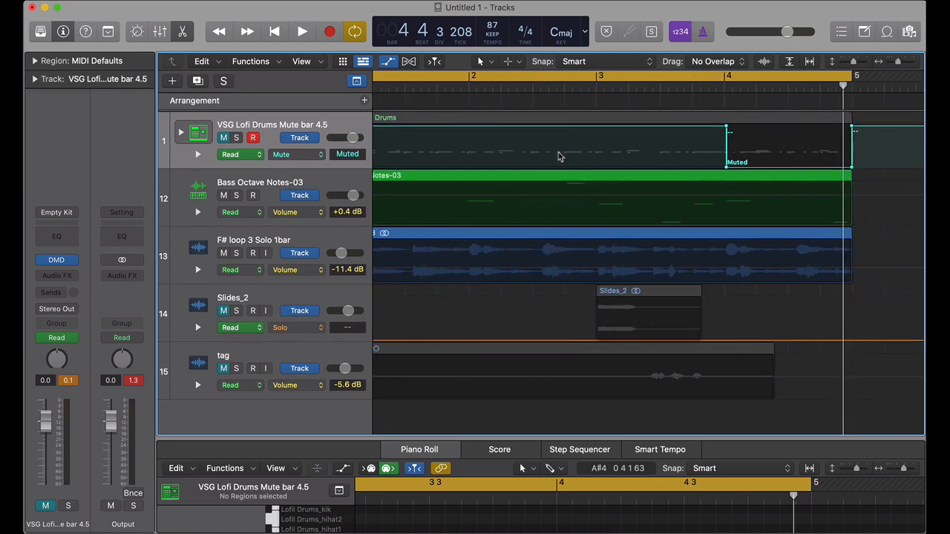
pyautogui.scroll(-5, 479, 125)
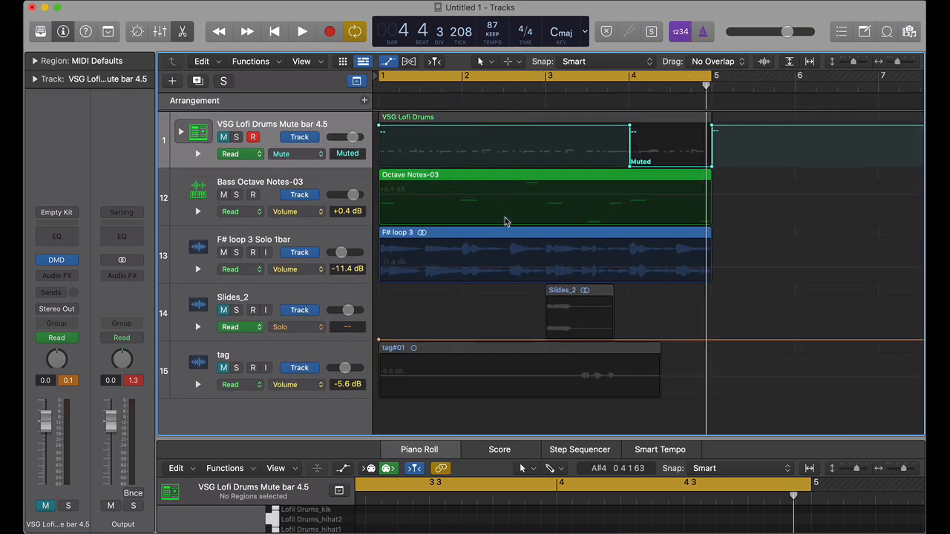
pyautogui.press('a')
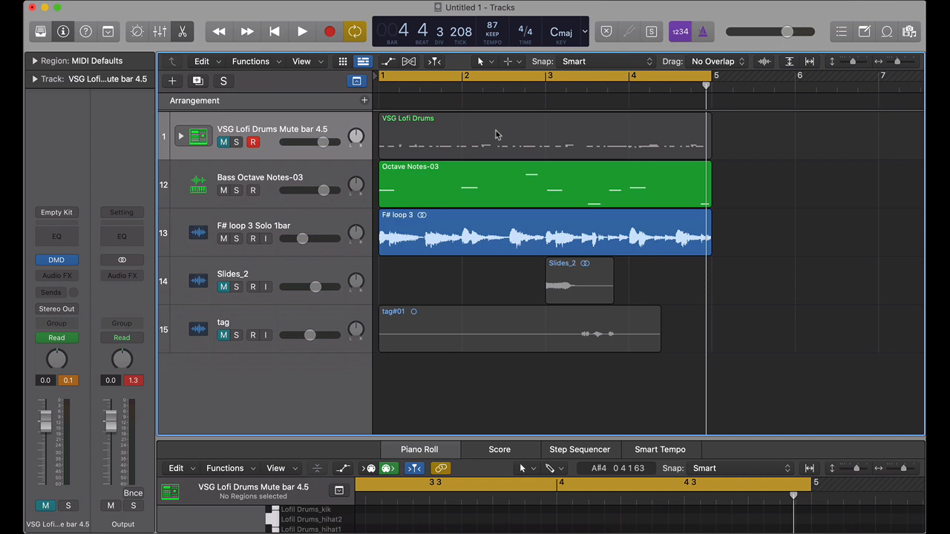
pyautogui.press('a')
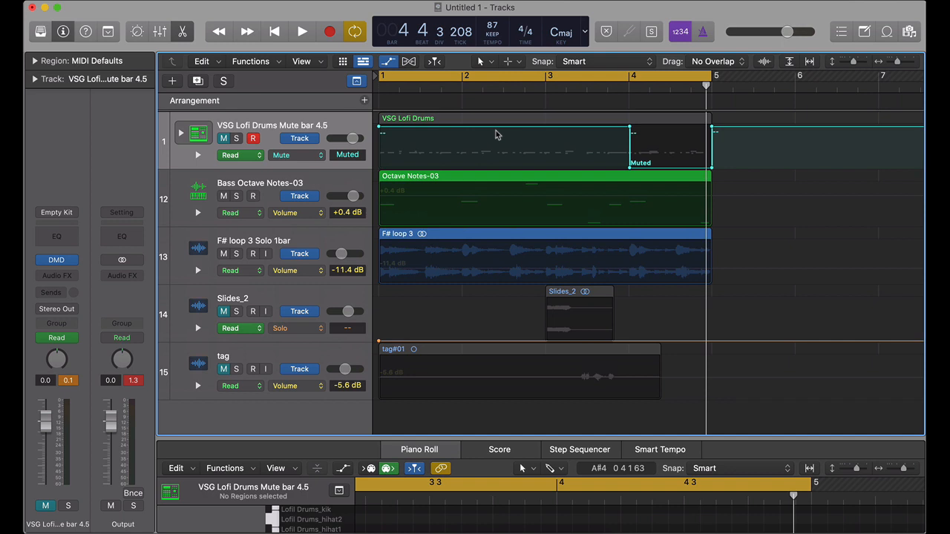
pyautogui.press('space')
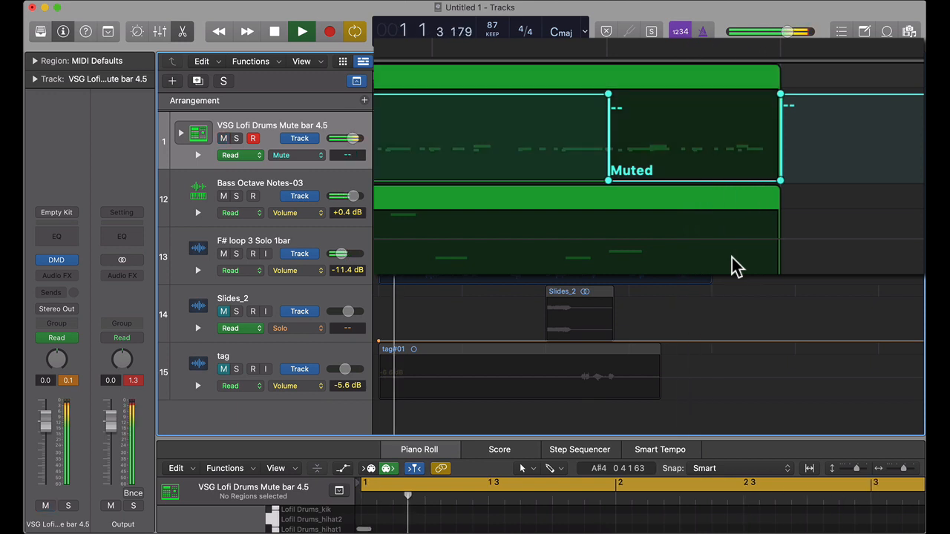
pyautogui.press('space')
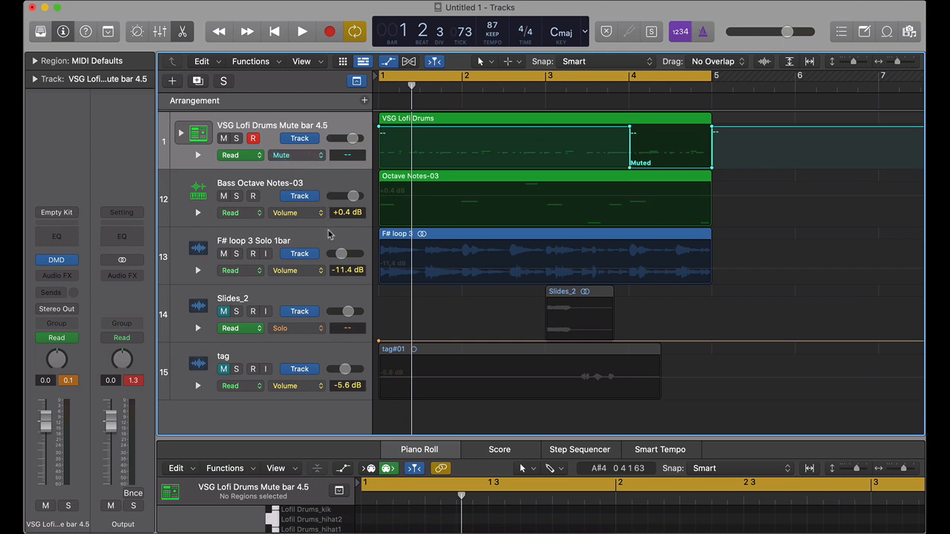
# Step: Hide the automation lanes and audition the F# loop 3 track soloed and with the full mix
pyautogui.scroll(-1, 328, 230)
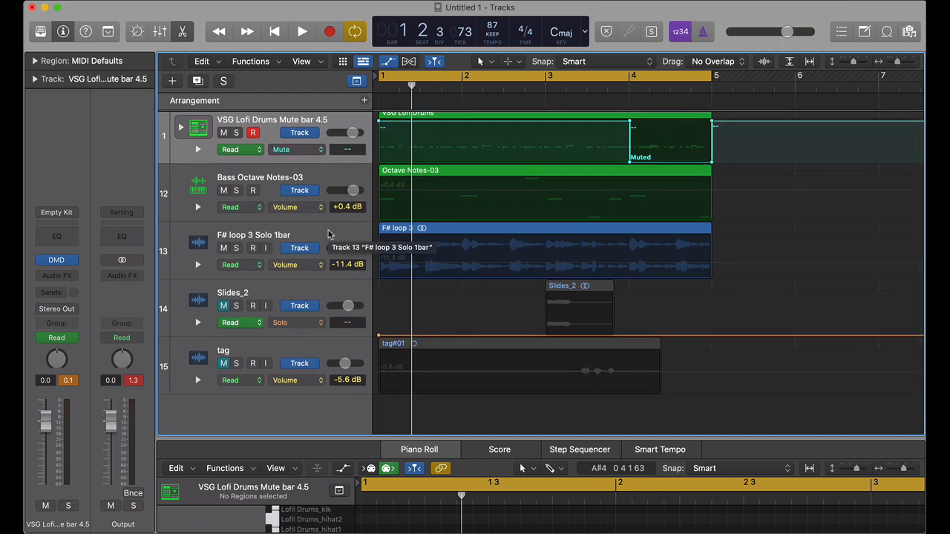
pyautogui.click(312, 233)
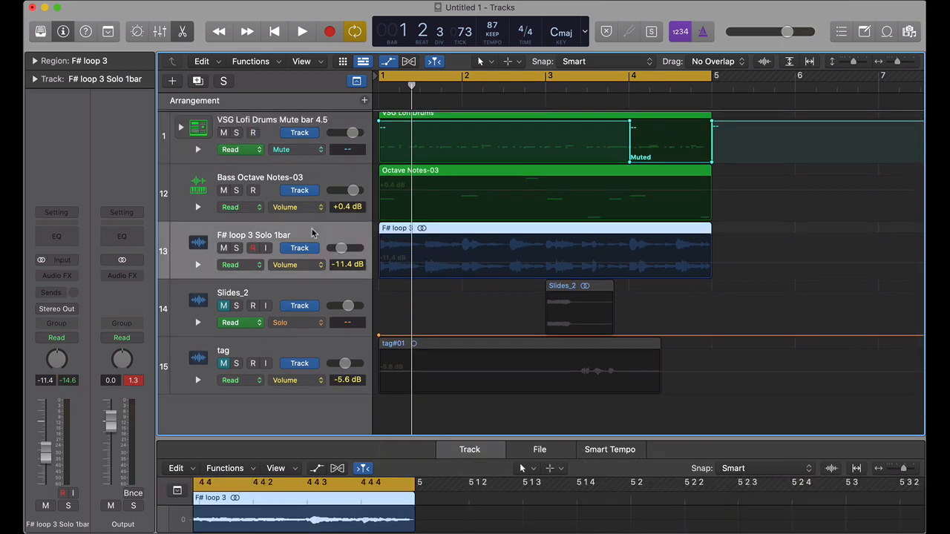
pyautogui.press('a')
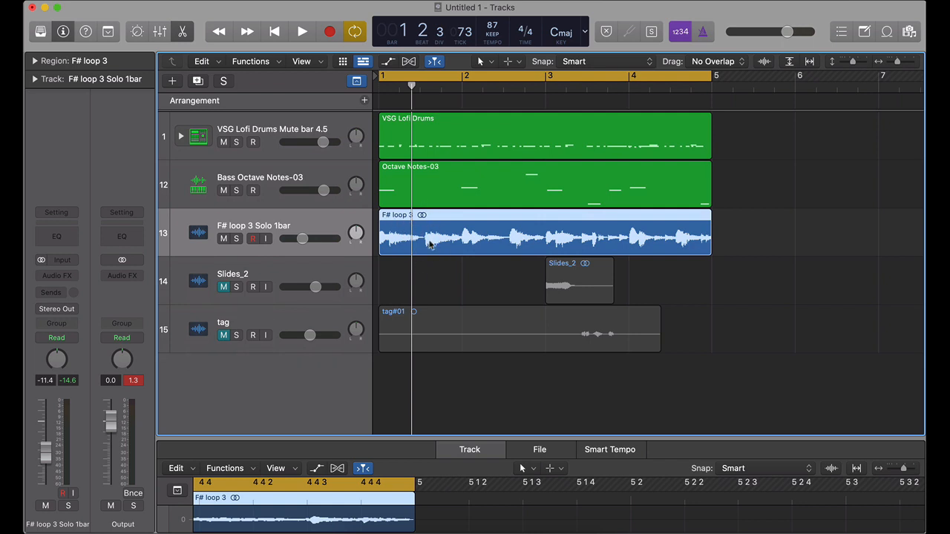
pyautogui.press('space')
pyautogui.click(236, 238)
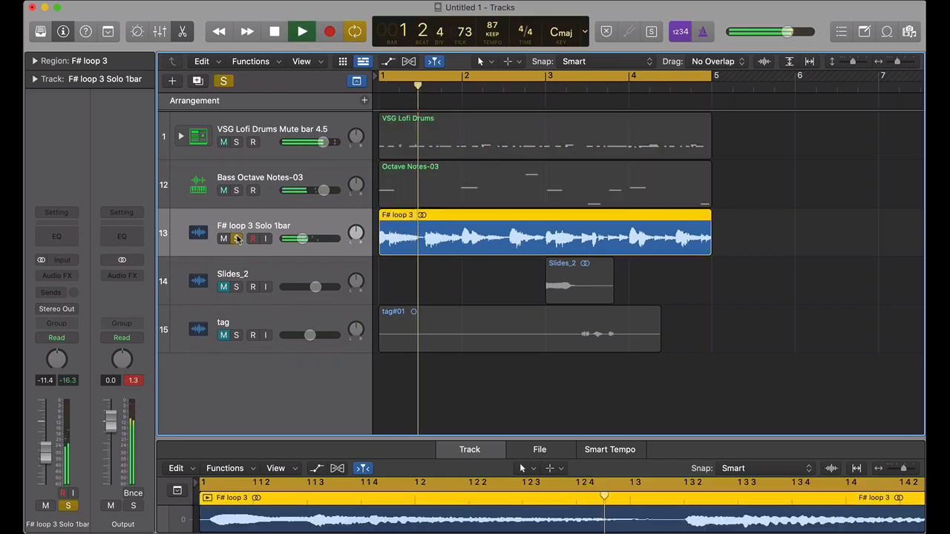
pyautogui.click(236, 239)
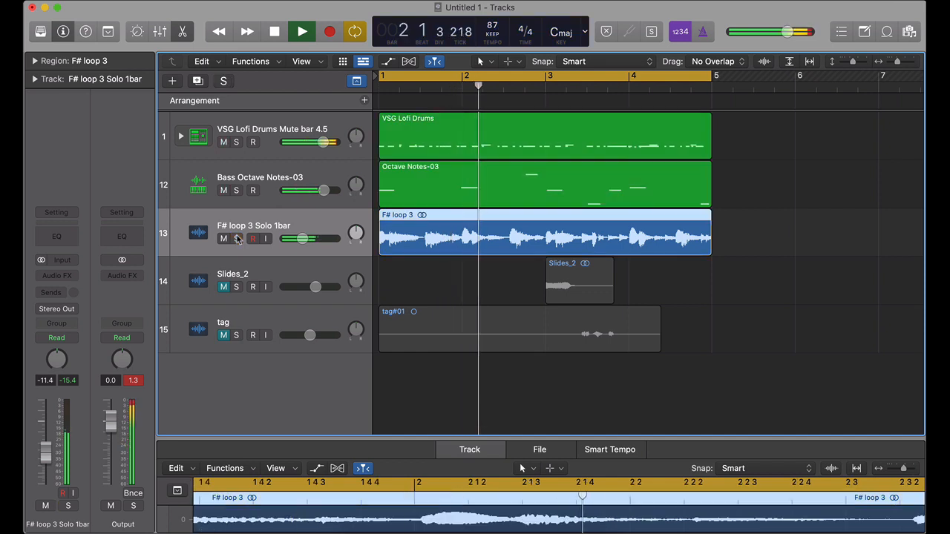
pyautogui.press('space')
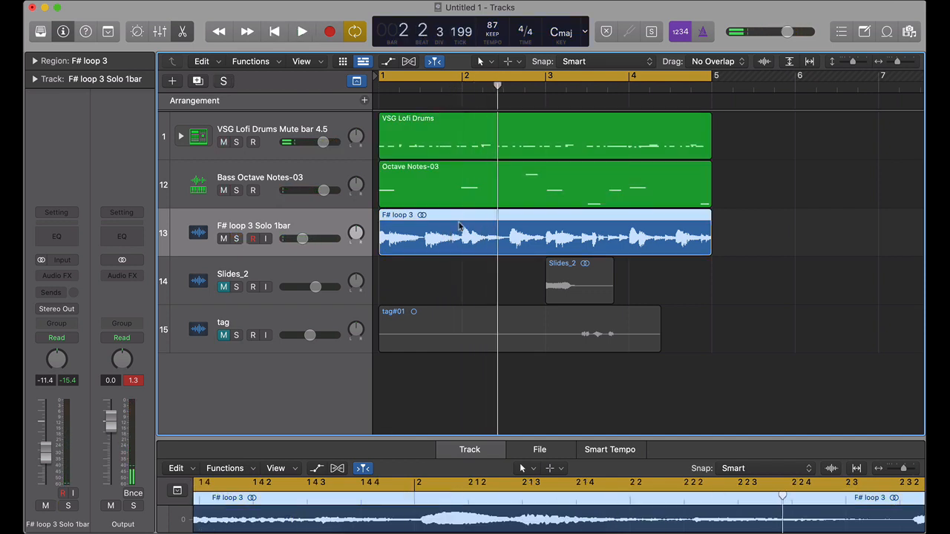
# Step: Audition the arrangement twice from bar 1 with the F# loop 3 track soloed, releasing the solo around bar 2
pyautogui.press('super+Right')
pyautogui.press('space')
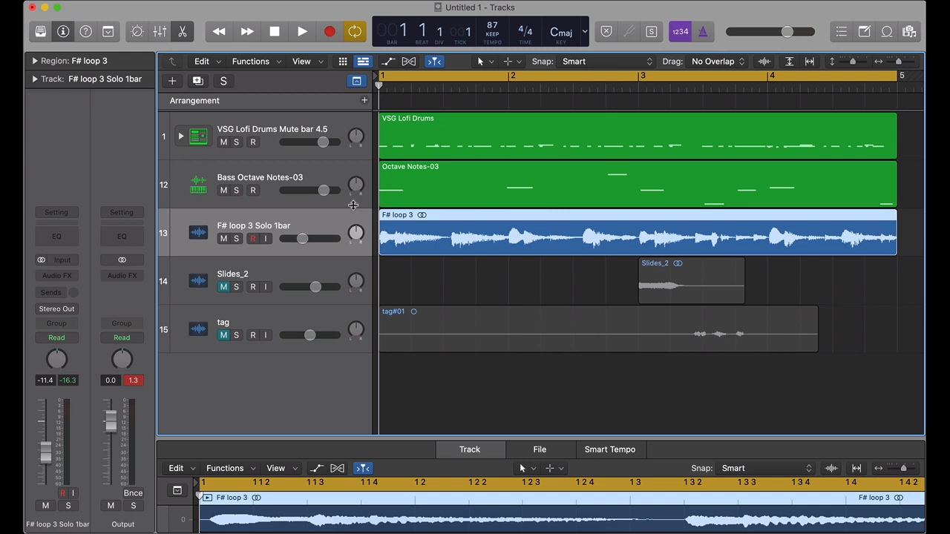
pyautogui.click(236, 239)
pyautogui.press('space')
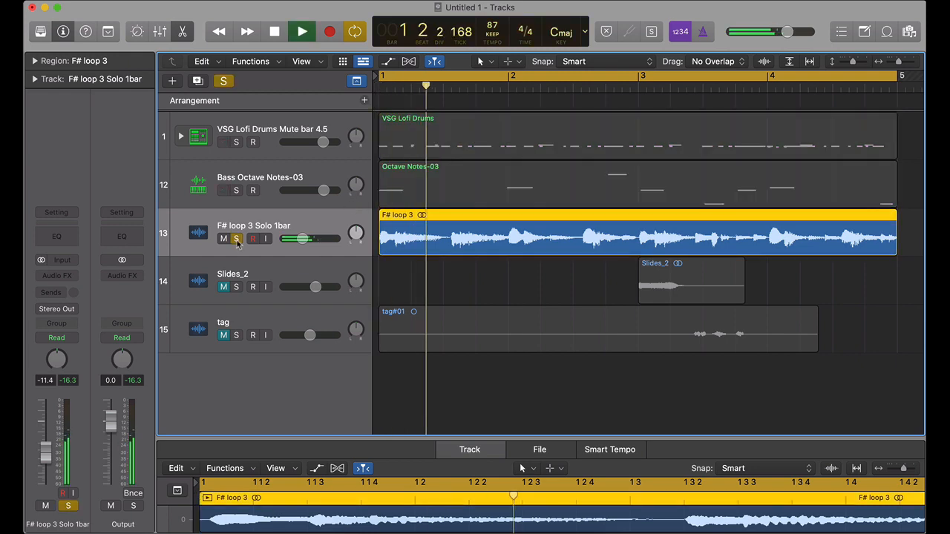
pyautogui.click(236, 239)
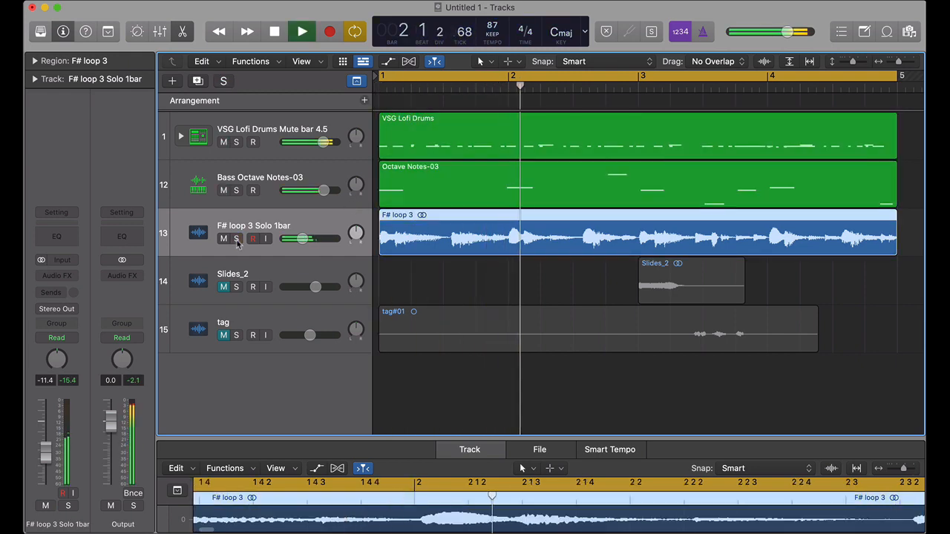
pyautogui.press('space')
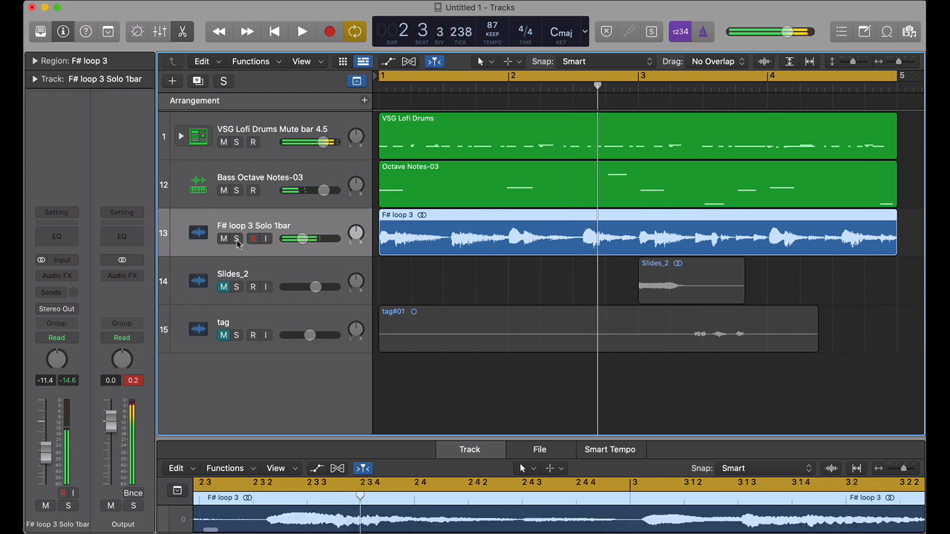
pyautogui.click(236, 238)
pyautogui.press('space')
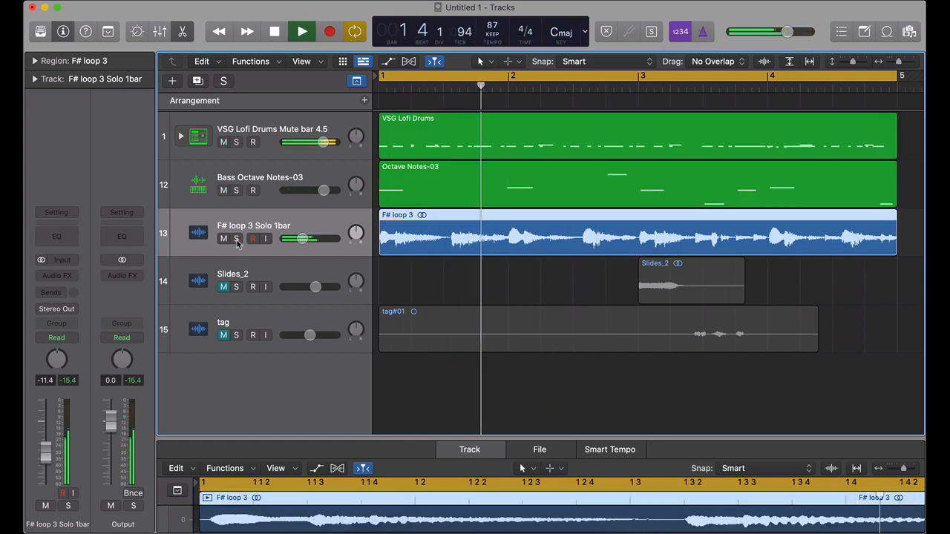
pyautogui.click(236, 239)
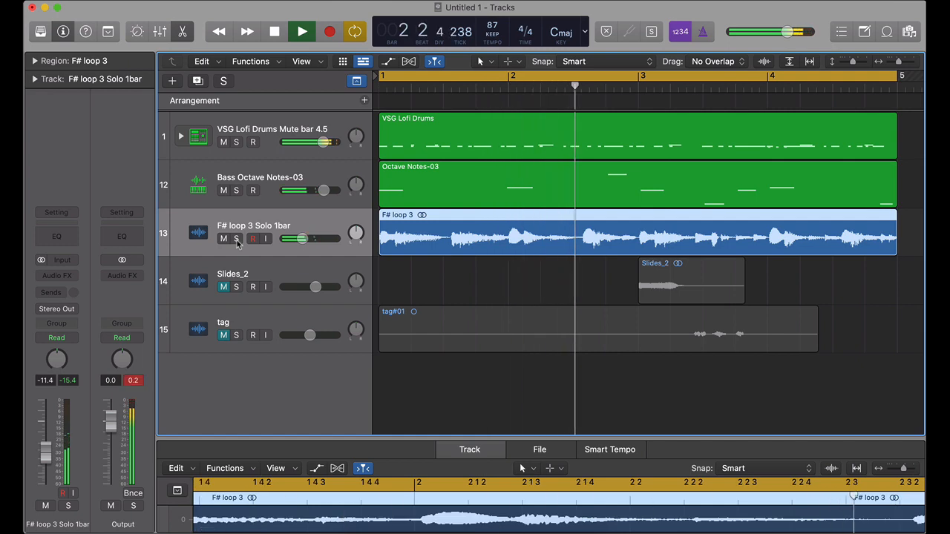
# Step: Audition the opening of the arrangement from bar 1 once more and stop playback
pyautogui.press('space')
pyautogui.press('space')
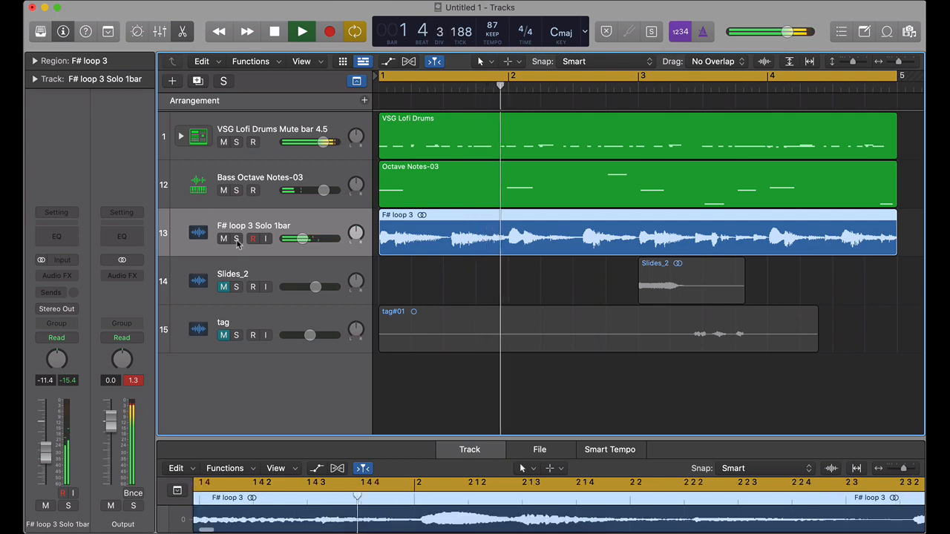
pyautogui.press('space')
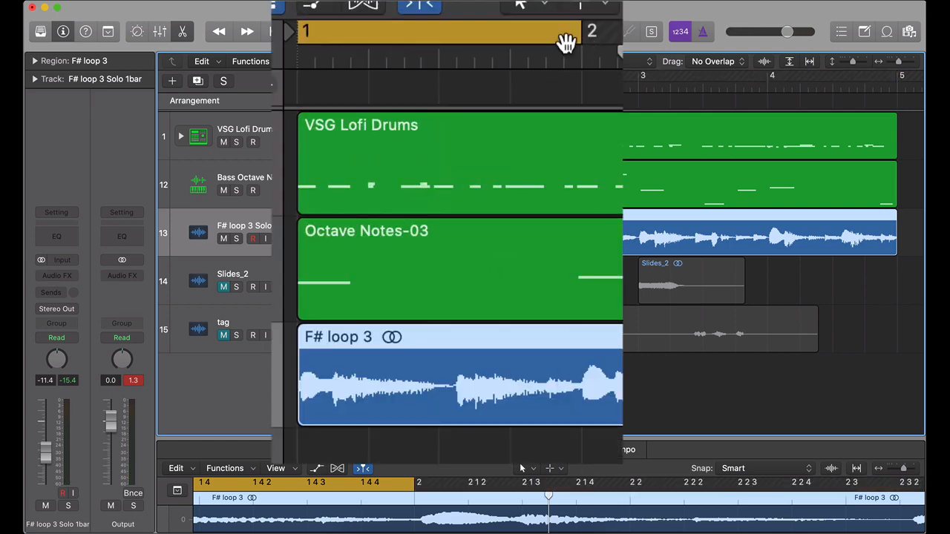
# Step: Show the automation lanes and set the F# loop 3 track's automation parameter to Solo
pyautogui.press('a')
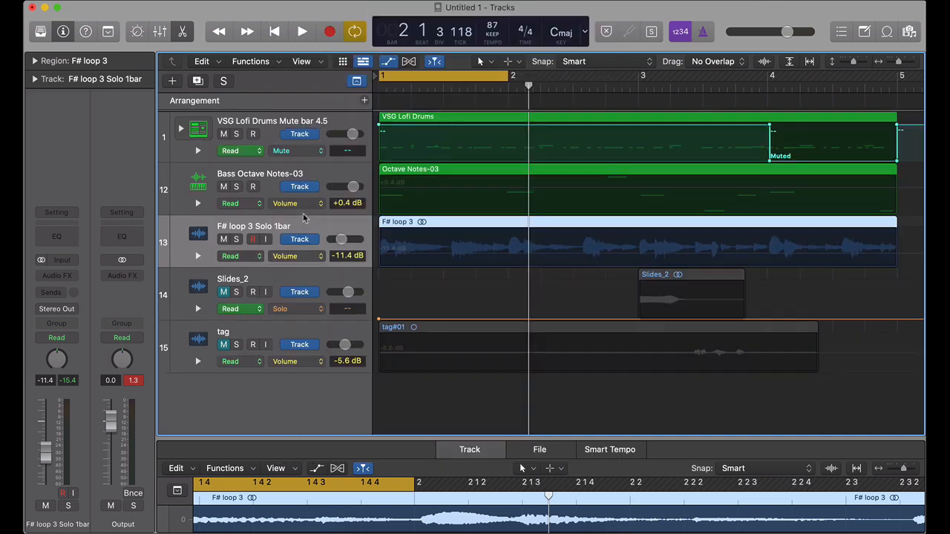
pyautogui.click(318, 261)
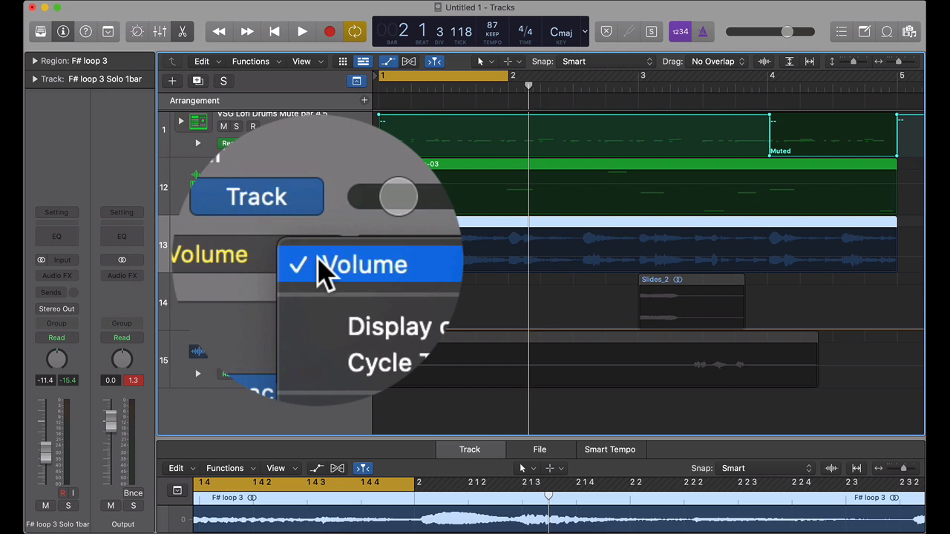
pyautogui.moveTo(388, 340)
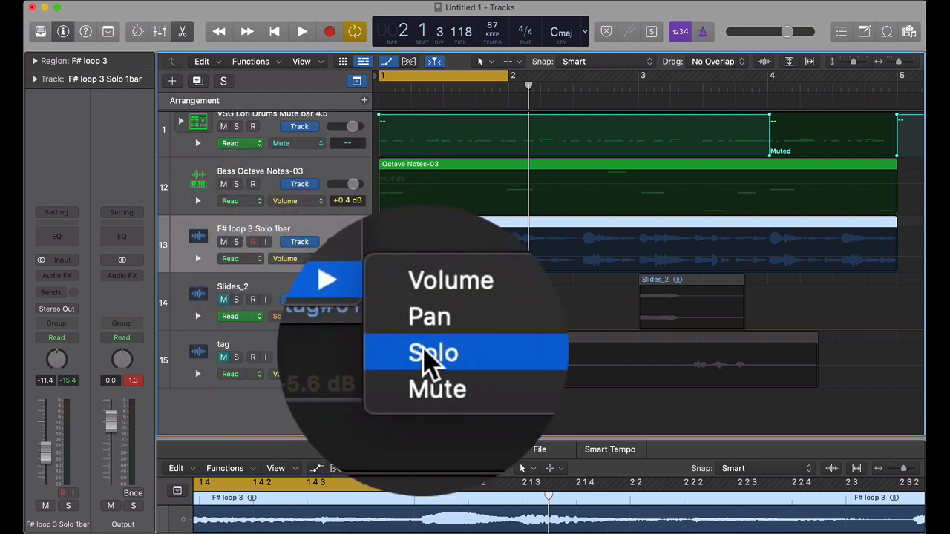
pyautogui.click(429, 351)
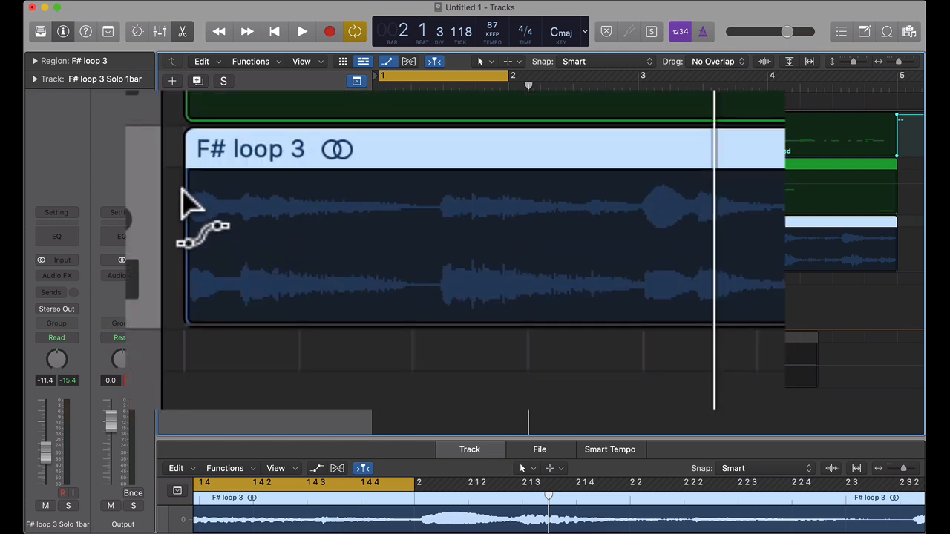
# Step: Add solo automation to the F# loop 3 track so it is soloed from bar 1 until just before bar 2
pyautogui.moveTo(196, 205); pyautogui.dragTo(621, 232)
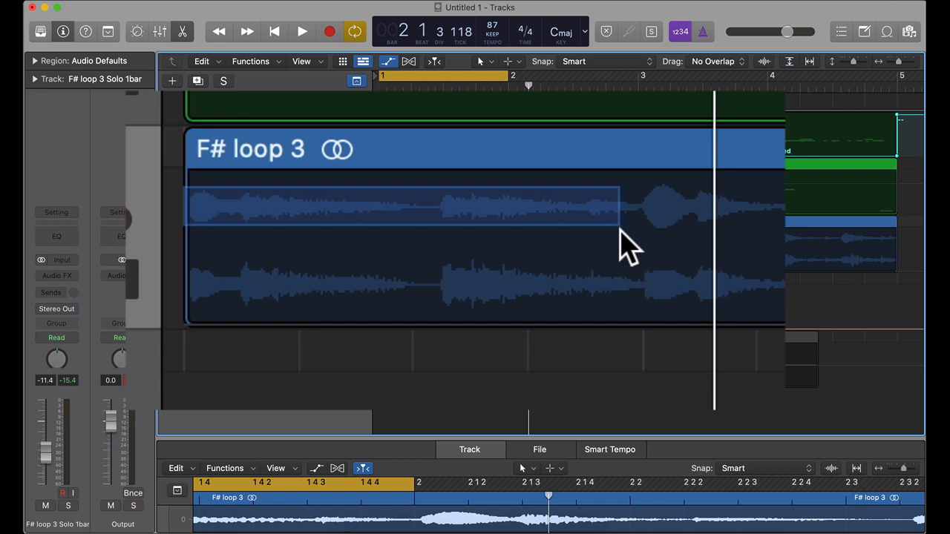
pyautogui.moveTo(620, 230); pyautogui.dragTo(620, 231)
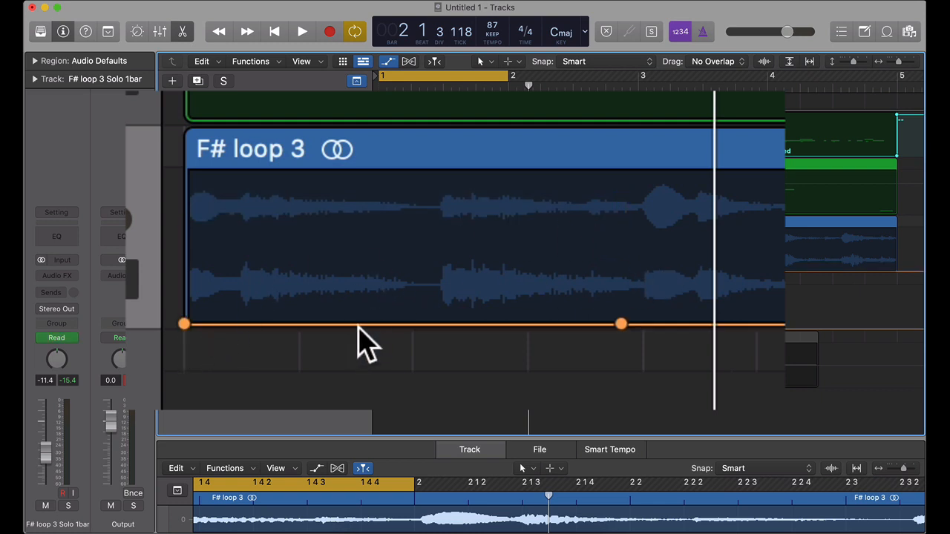
pyautogui.moveTo(358, 326); pyautogui.dragTo(338, 204)
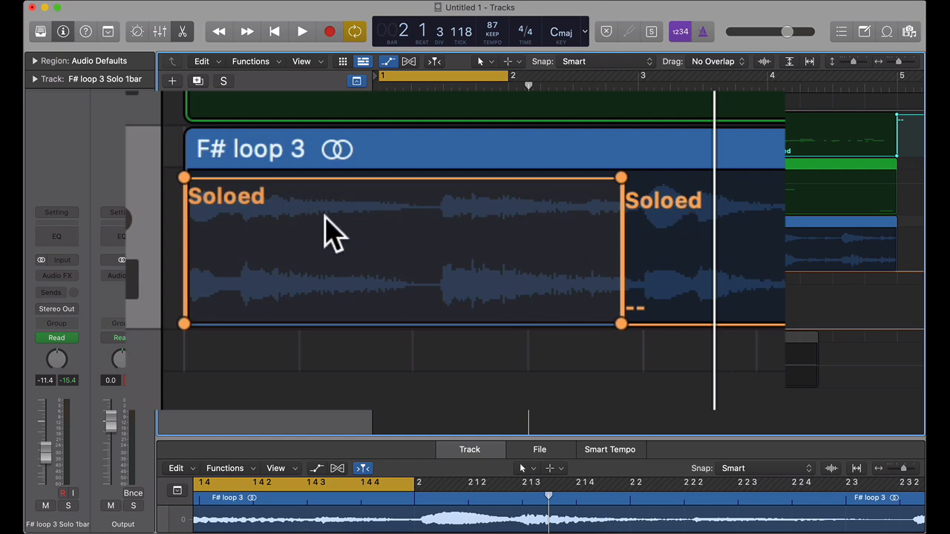
pyautogui.click(443, 179)
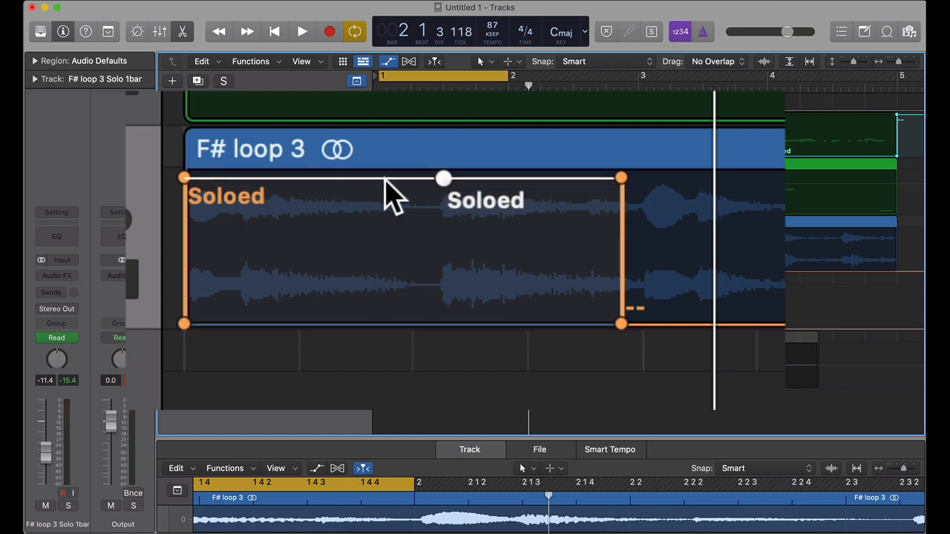
pyautogui.moveTo(443, 185); pyautogui.dragTo(423, 318)
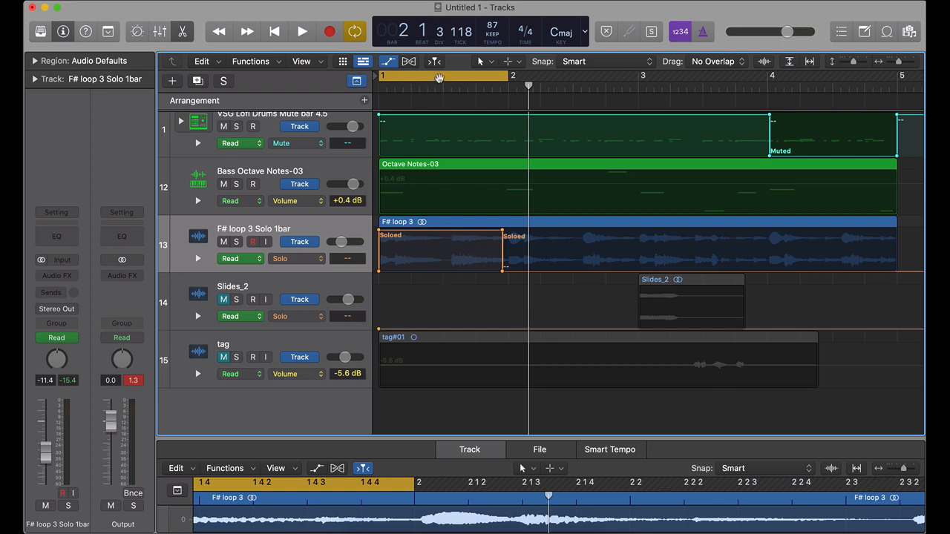
# Step: Play the four-bar loop from bar 1 to check the F# loop 3 track's solo automation
pyautogui.press('s')
pyautogui.press('space')
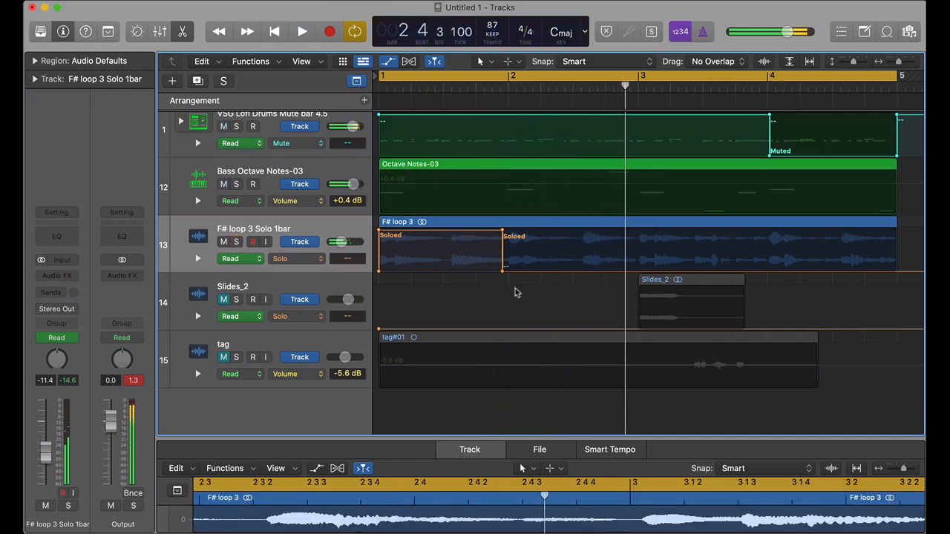
pyautogui.scroll(5, 451, 272)
pyautogui.hscroll(-8, 451, 272)
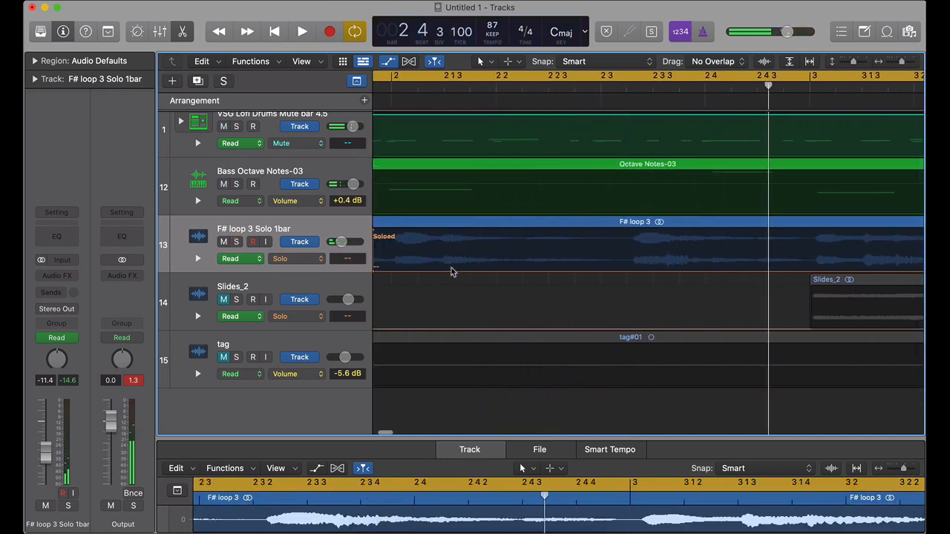
pyautogui.press('space')
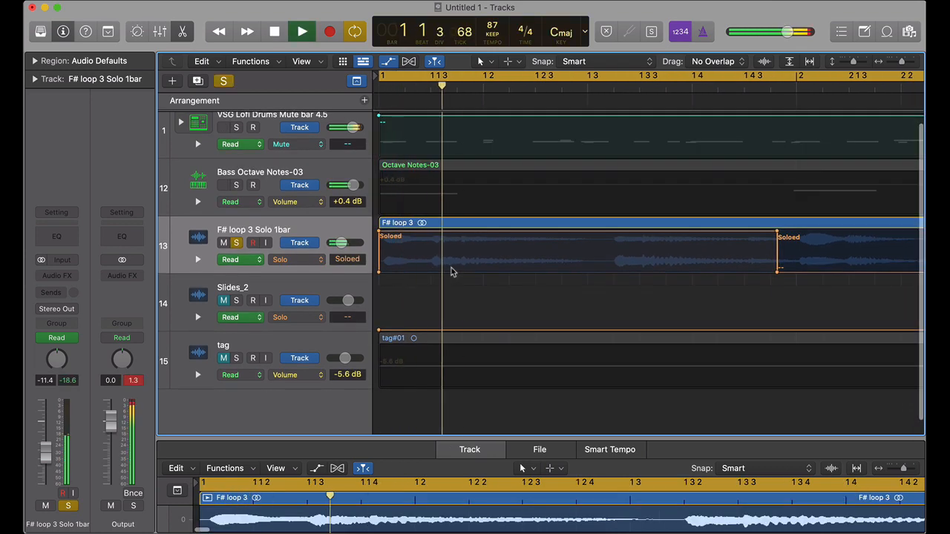
pyautogui.press('space')
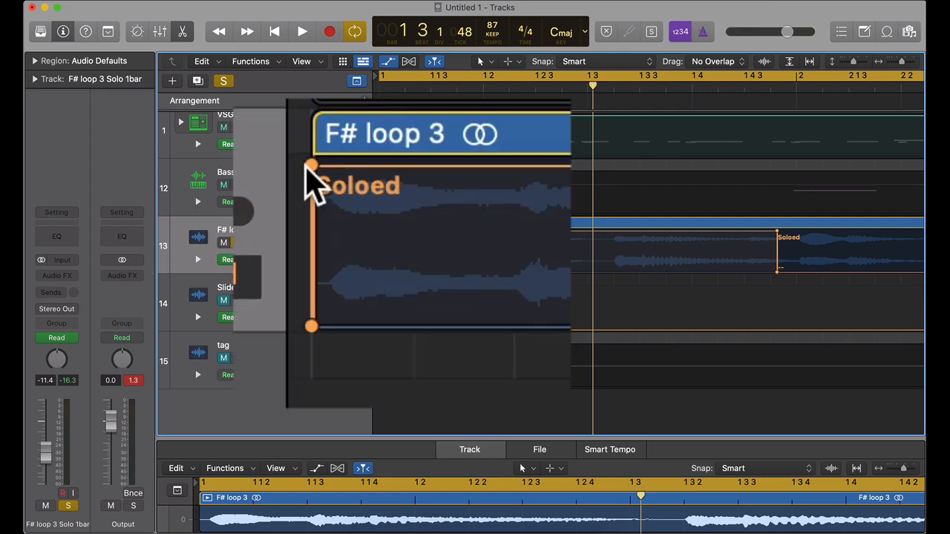
# Step: Replay the soloed opening close up, and with all four bars in view play on into bar 2
pyautogui.press('space')
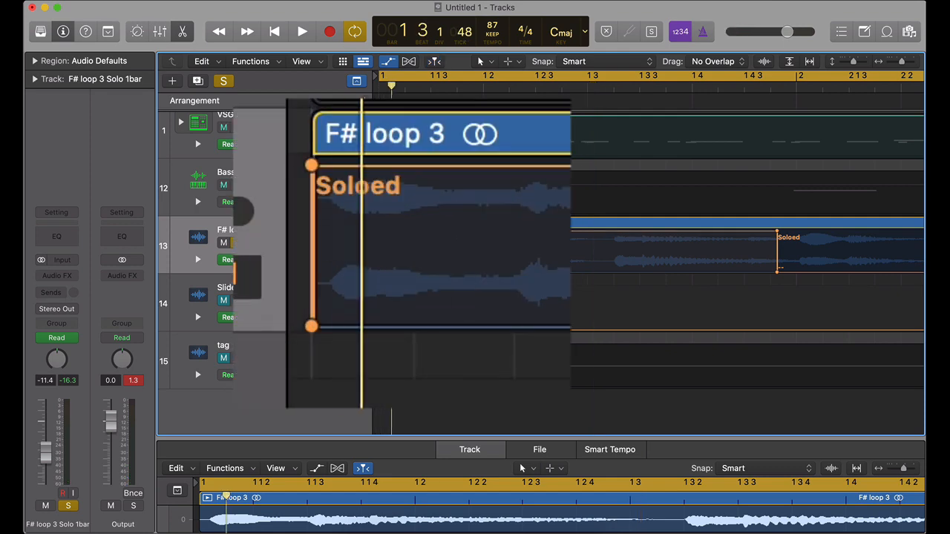
pyautogui.press('space')
pyautogui.press('super+Right')
pyautogui.press('super+Right')
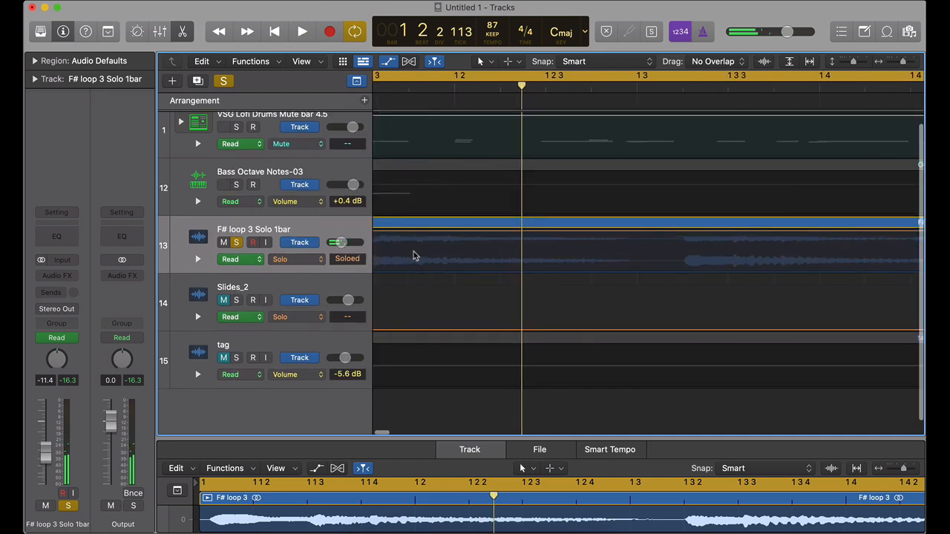
pyautogui.hscroll(-5, 413, 255)
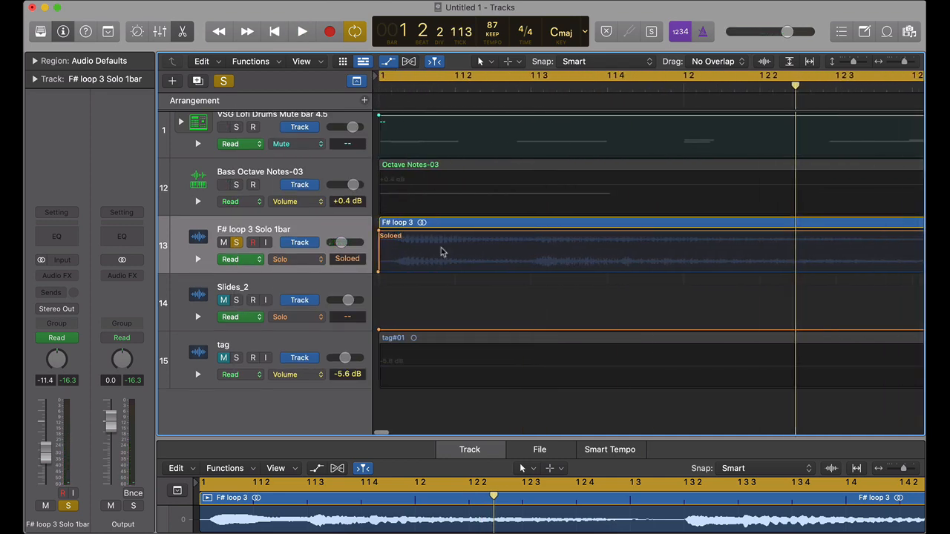
pyautogui.press('z')
pyautogui.press('space')
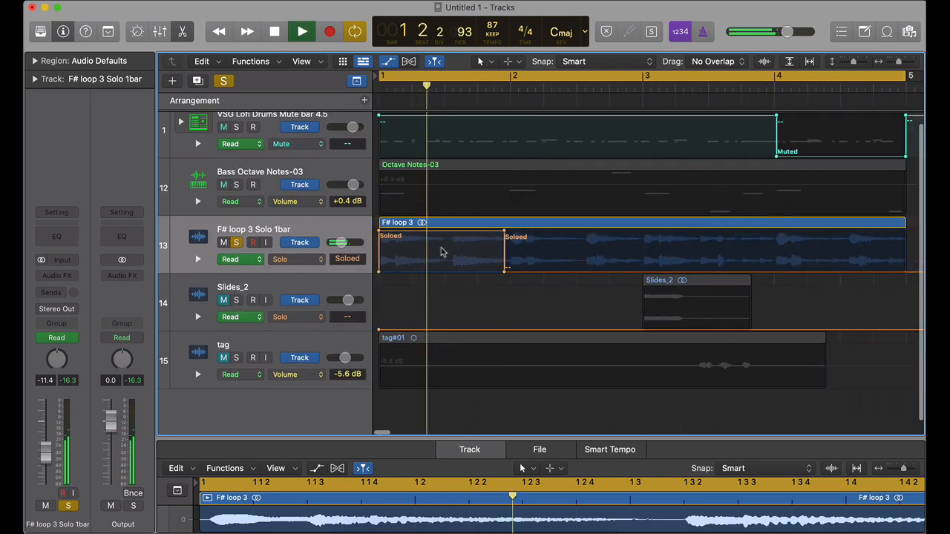
pyautogui.press('super+Left')
pyautogui.press('s')
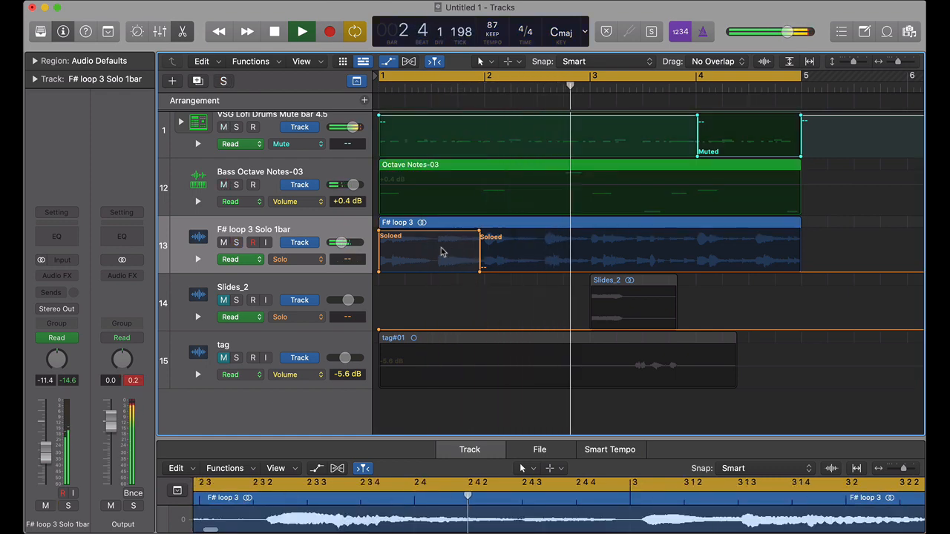
pyautogui.press('space')
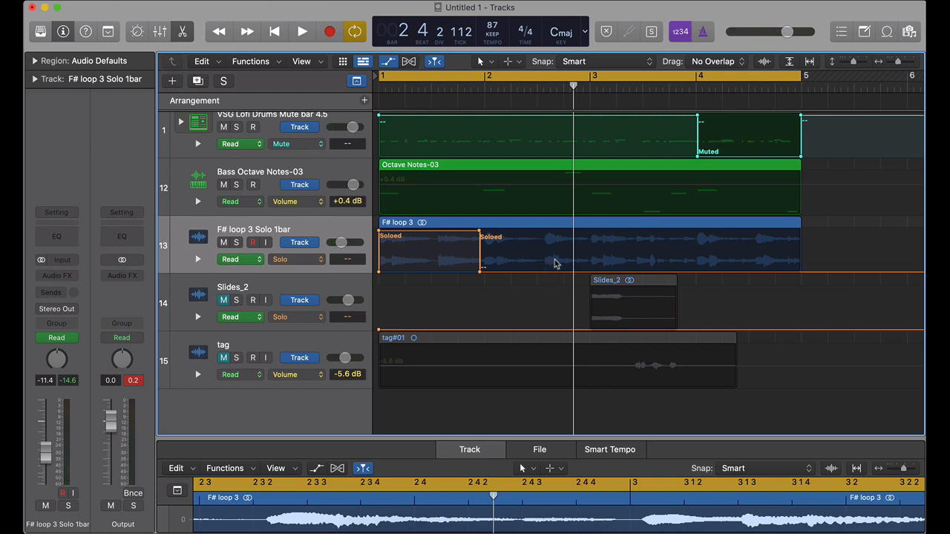
# Step: Move the playhead to bar 3 beat 2 and set the tag track's automation parameter to Solo
pyautogui.scroll(-1, 554, 263)
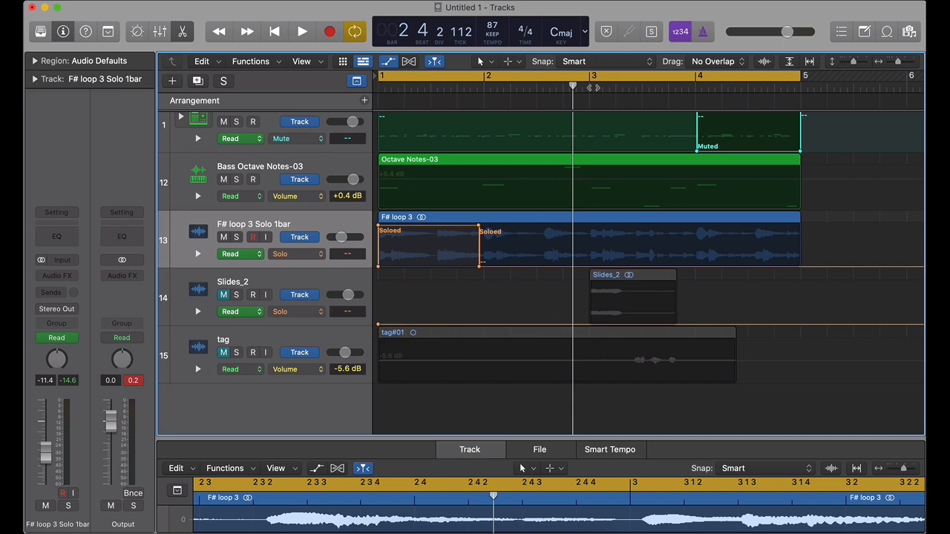
pyautogui.moveTo(576, 90); pyautogui.dragTo(628, 98)
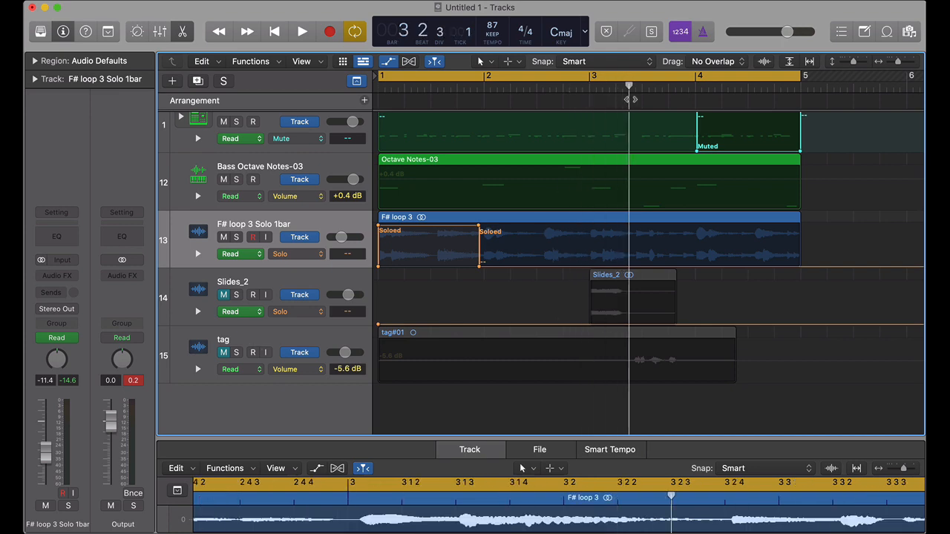
pyautogui.click(319, 373)
pyautogui.moveTo(392, 445)
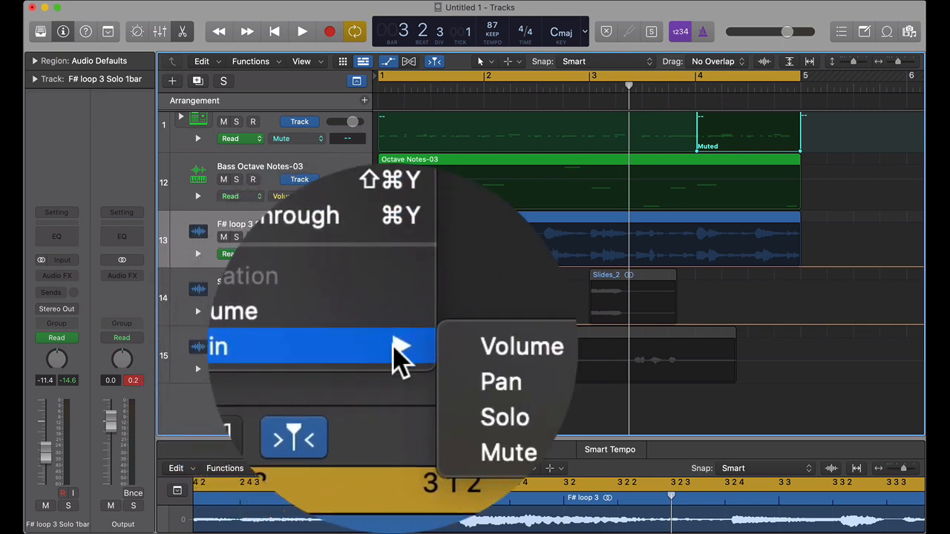
pyautogui.click(424, 360)
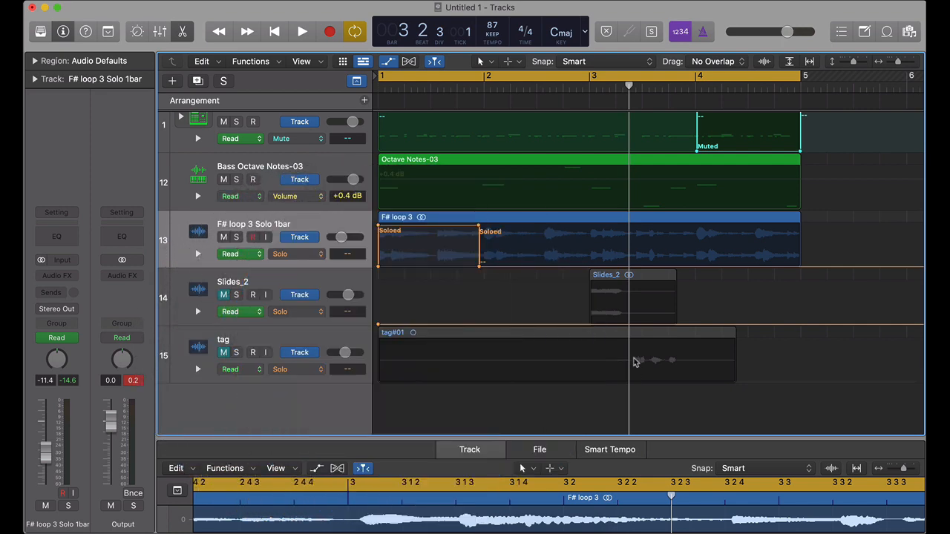
# Step: Add solo automation to the tag track over its audible waveform, from about bar 3 beat 2 to late in bar 3
pyautogui.scroll(6, 641, 367)
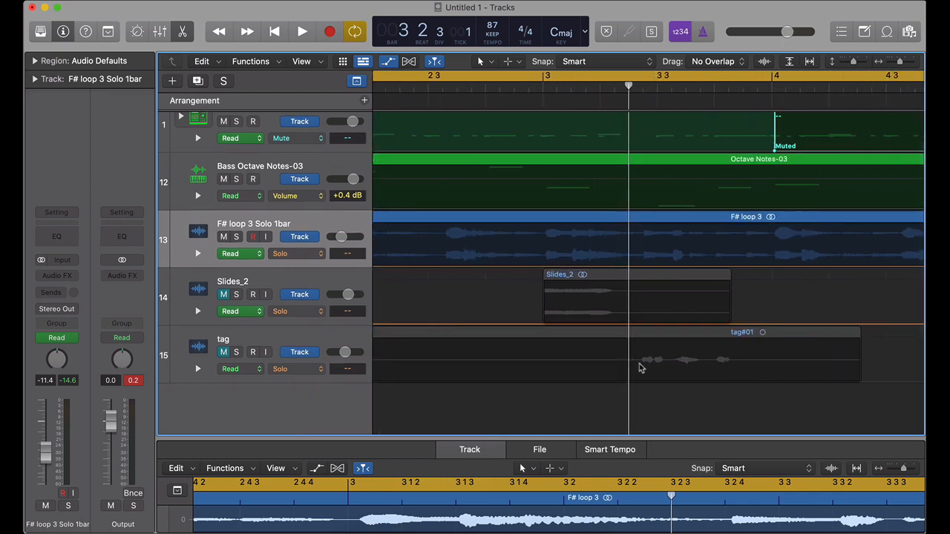
pyautogui.hscroll(3, 640, 367)
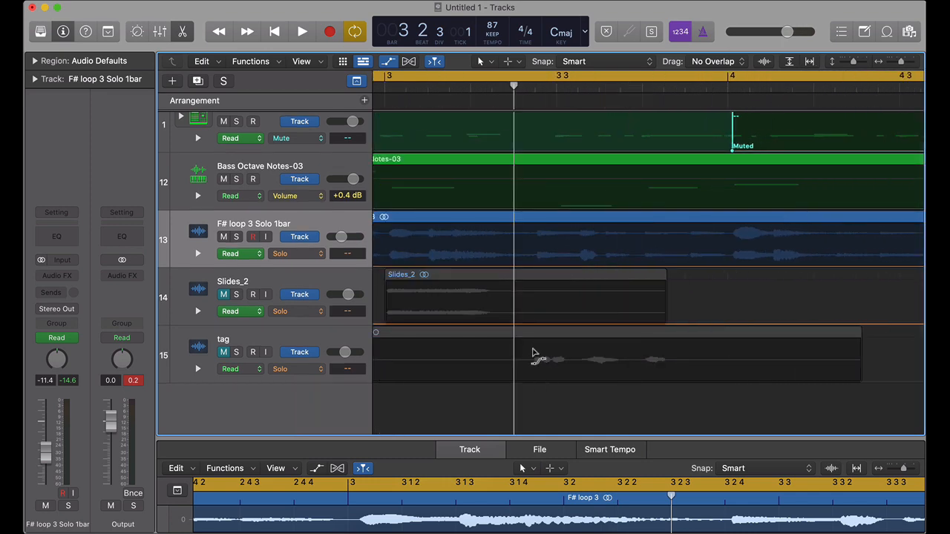
pyautogui.moveTo(596, 355); pyautogui.dragTo(672, 367)
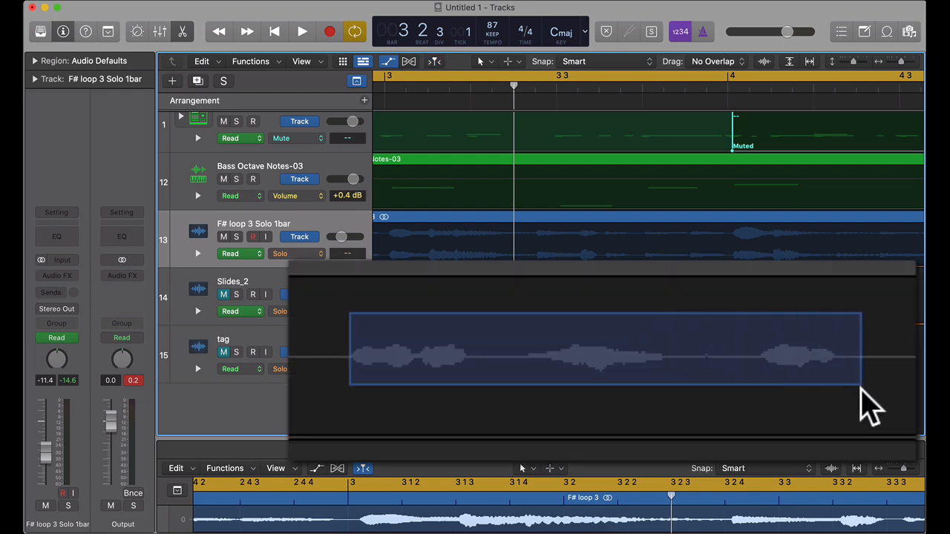
pyautogui.moveTo(861, 386); pyautogui.dragTo(857, 428)
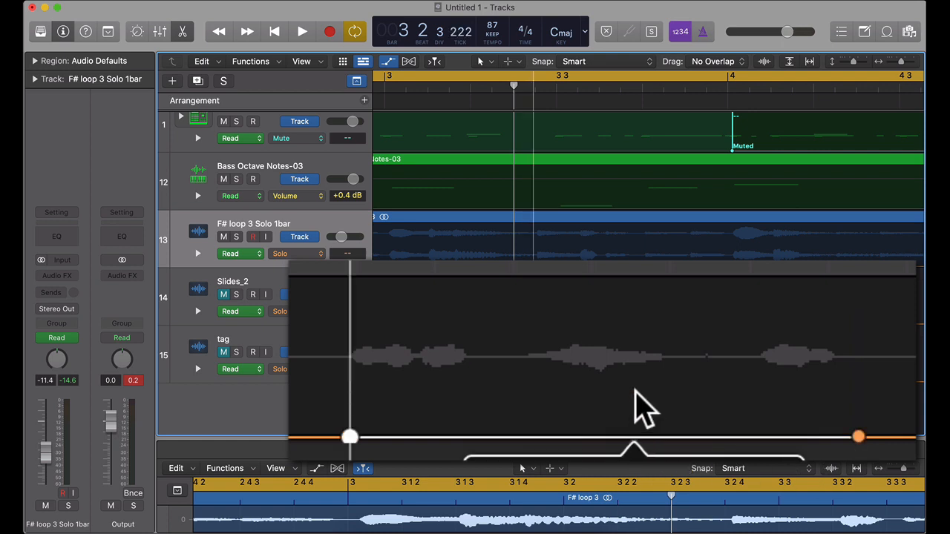
pyautogui.moveTo(636, 297); pyautogui.dragTo(636, 297)
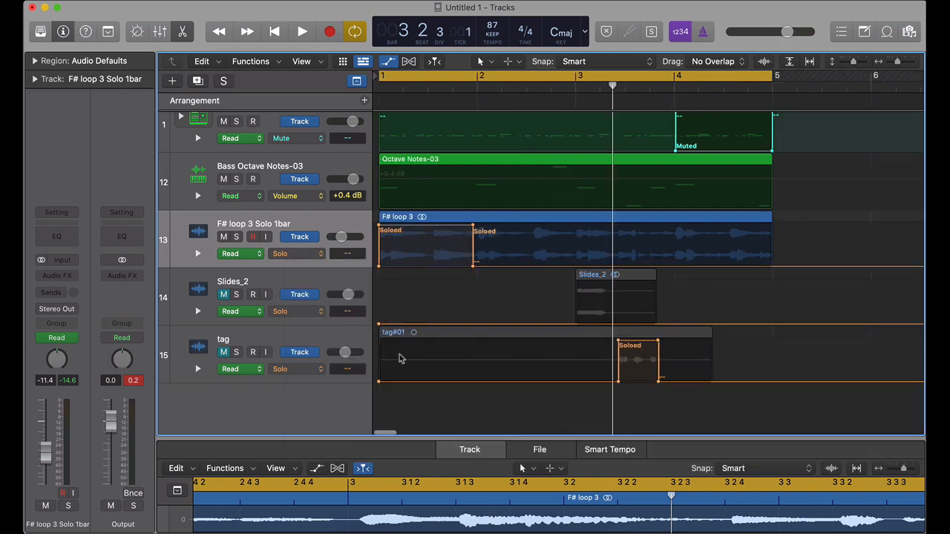
# Step: Play back the full loop to check the solo automation on the F# loop 3 and tag tracks and the drum mute
pyautogui.click(302, 31)
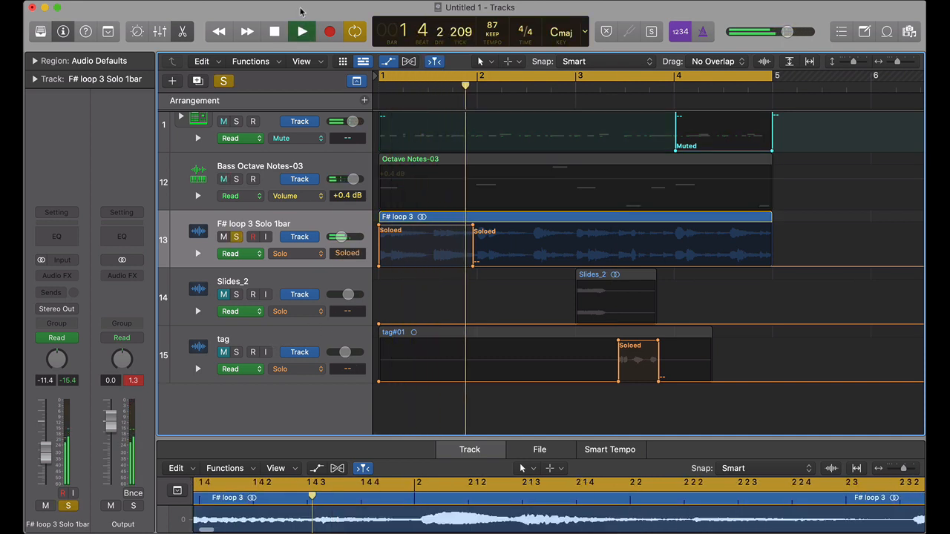
pyautogui.press('s')
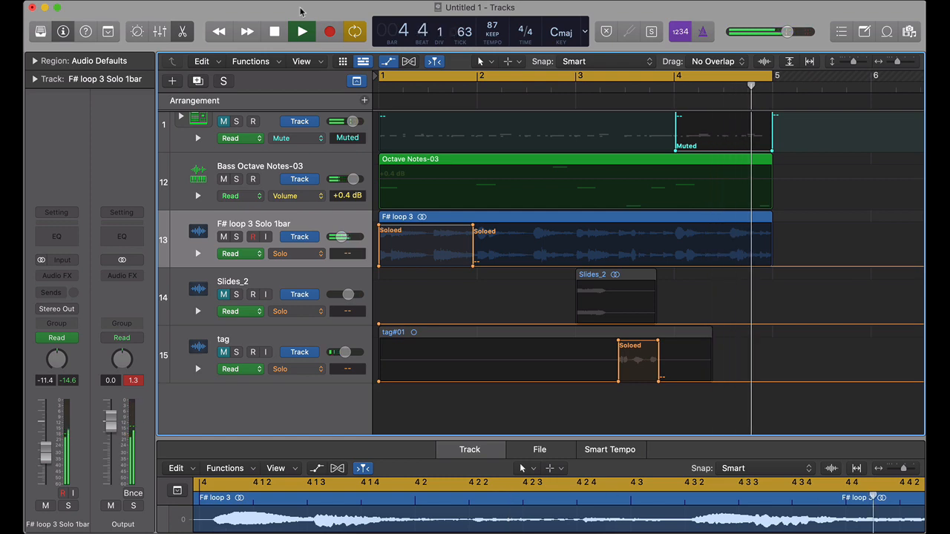
pyautogui.press('space')
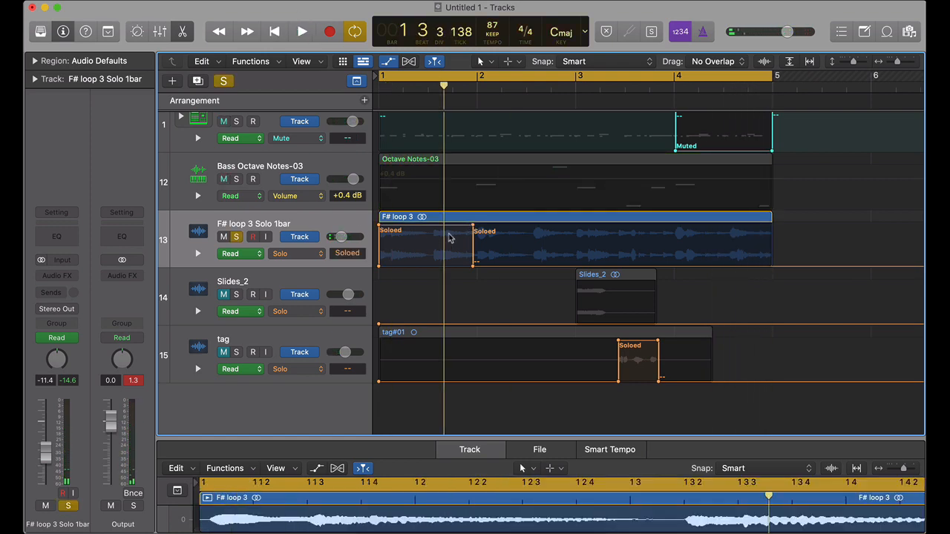
# Step: Shorten the F# loop 3 track's solo automation so that it ends at position 1 3 1 27
pyautogui.moveTo(473, 225); pyautogui.dragTo(431, 227)
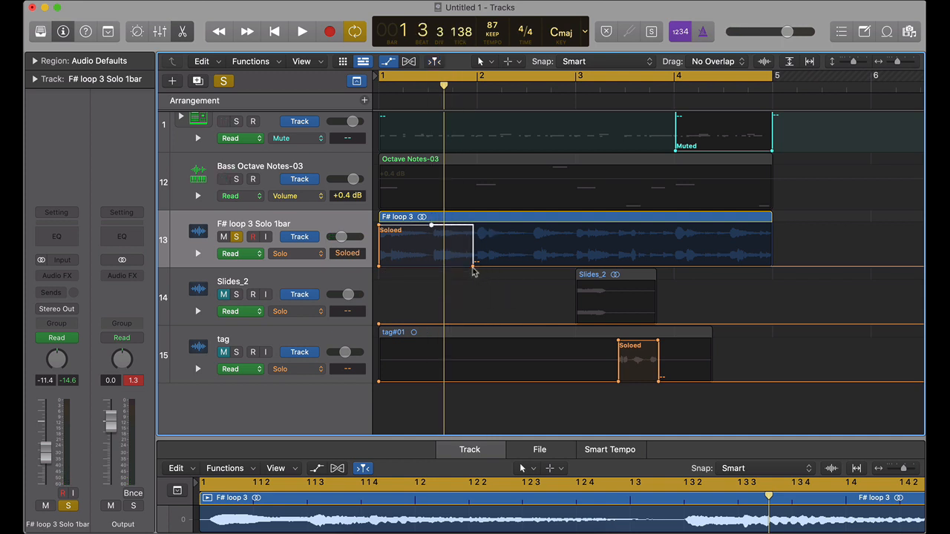
pyautogui.moveTo(473, 266); pyautogui.dragTo(429, 266)
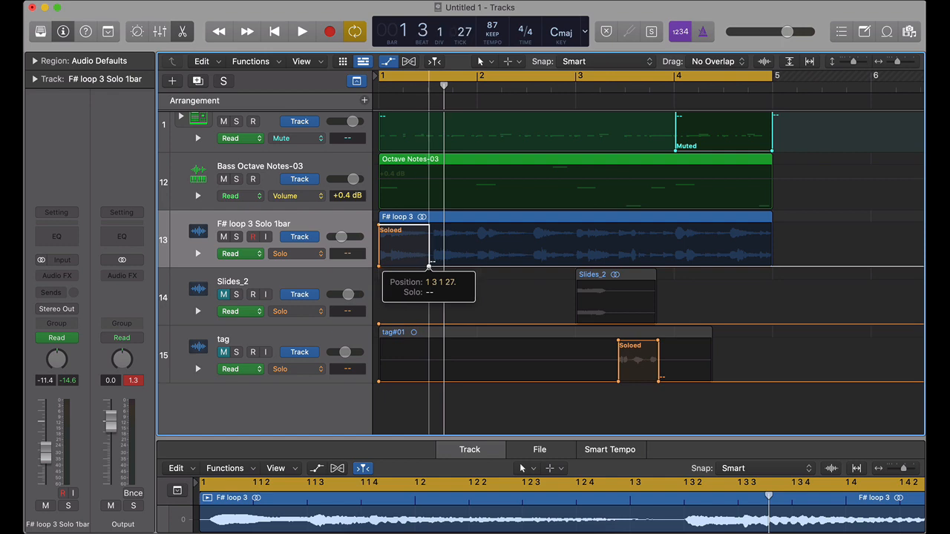
# Step: Play back the loop to check the shortened F# loop 3 solo and the drum mute in bar 4
pyautogui.press('space')
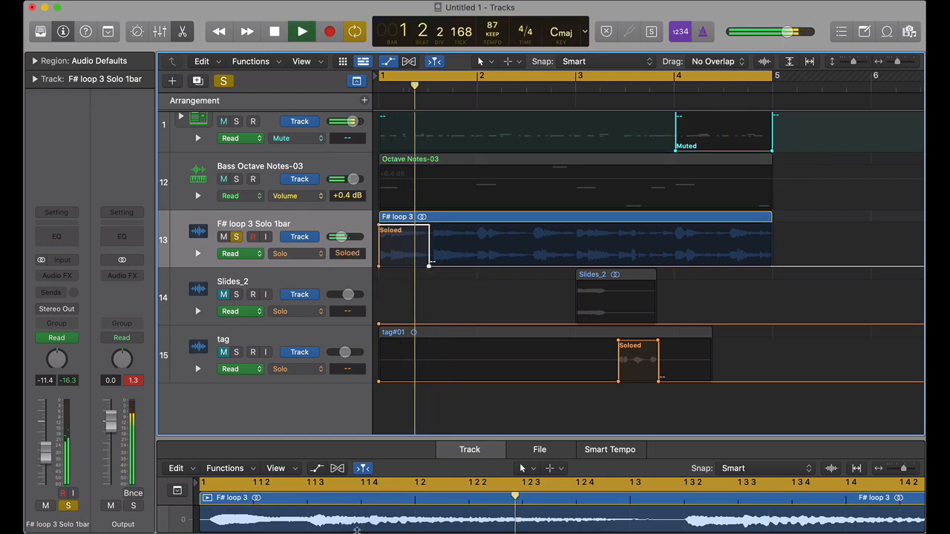
pyautogui.press('space')
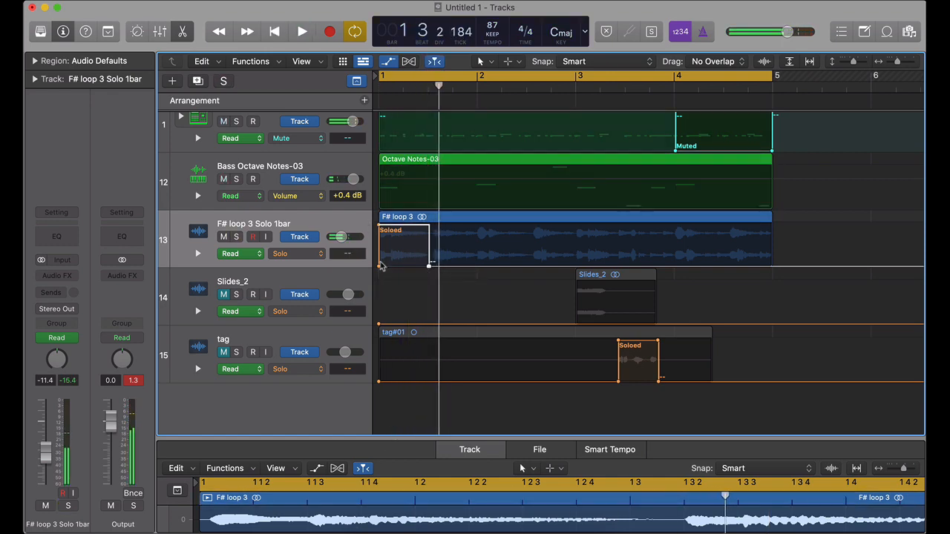
pyautogui.press('super+Right')
pyautogui.press('space')
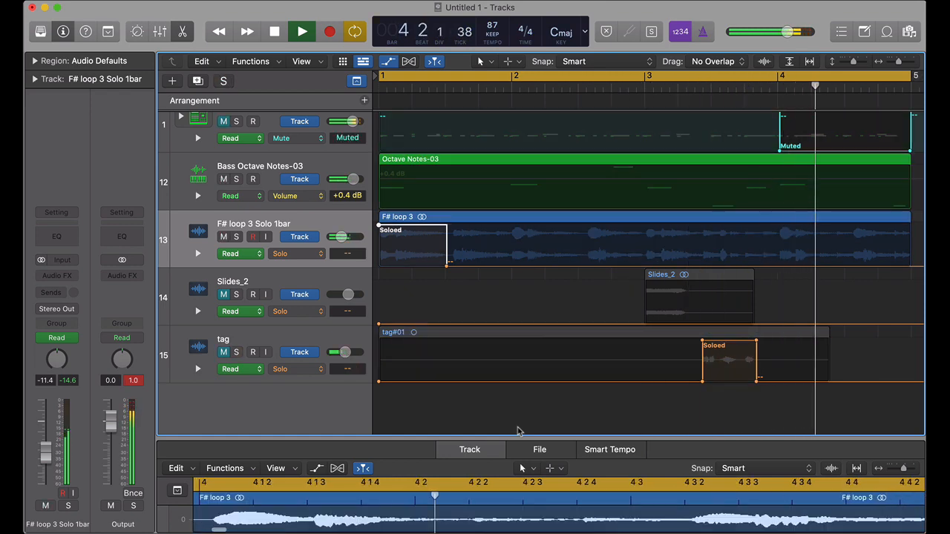
pyautogui.press('space')
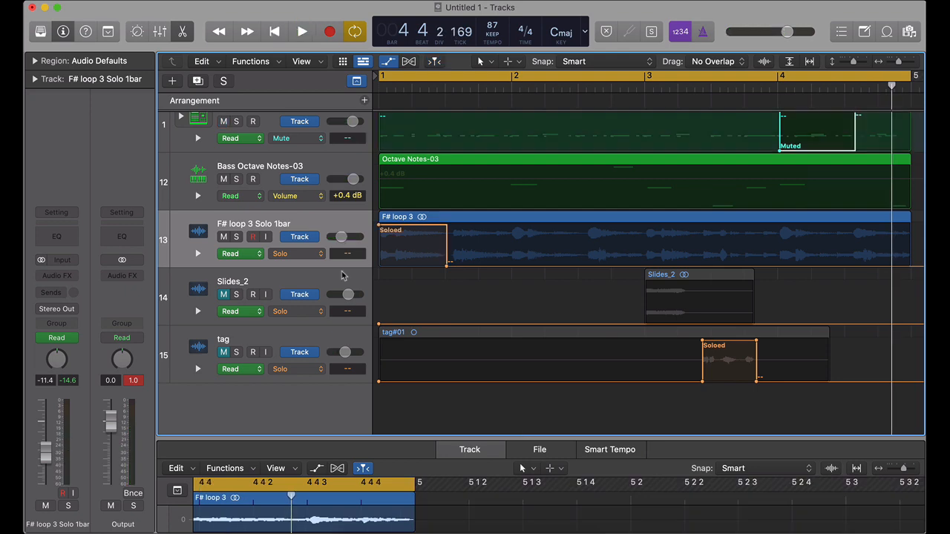
# Step: Unmute the Slides_2 track and add solo automation to it from the start of bar 3 to just past beat 2
pyautogui.click(280, 285)
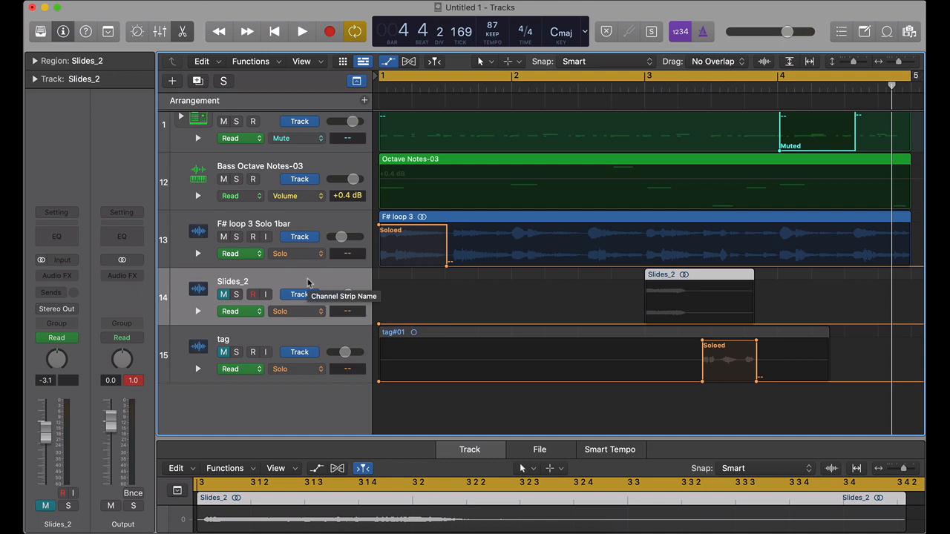
pyautogui.click(223, 295)
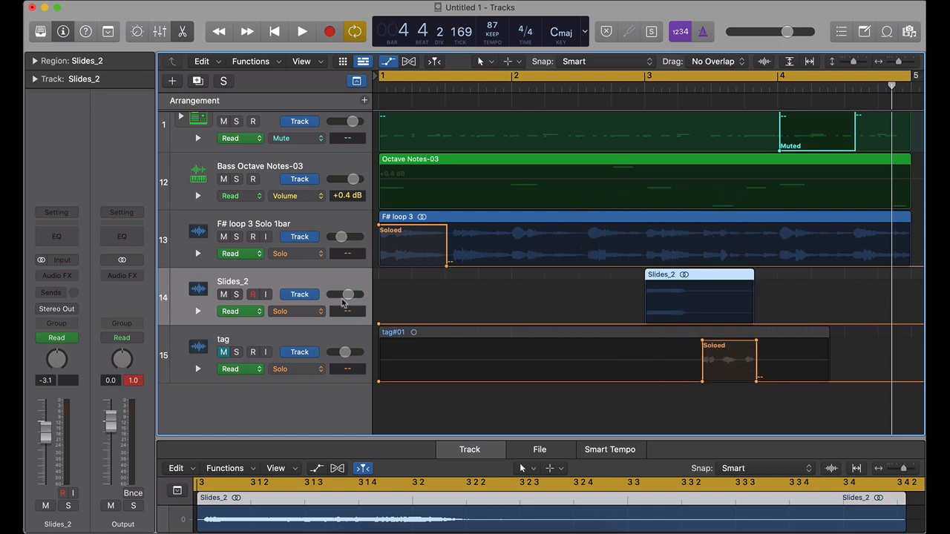
pyautogui.moveTo(689, 324); pyautogui.dragTo(699, 324)
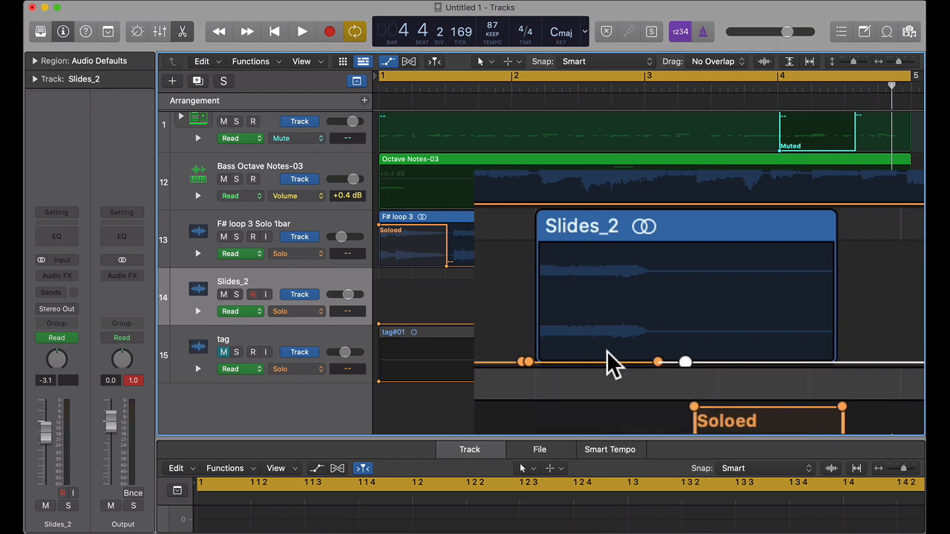
pyautogui.moveTo(603, 364); pyautogui.dragTo(591, 256)
pyautogui.moveTo(696, 324); pyautogui.dragTo(690, 325)
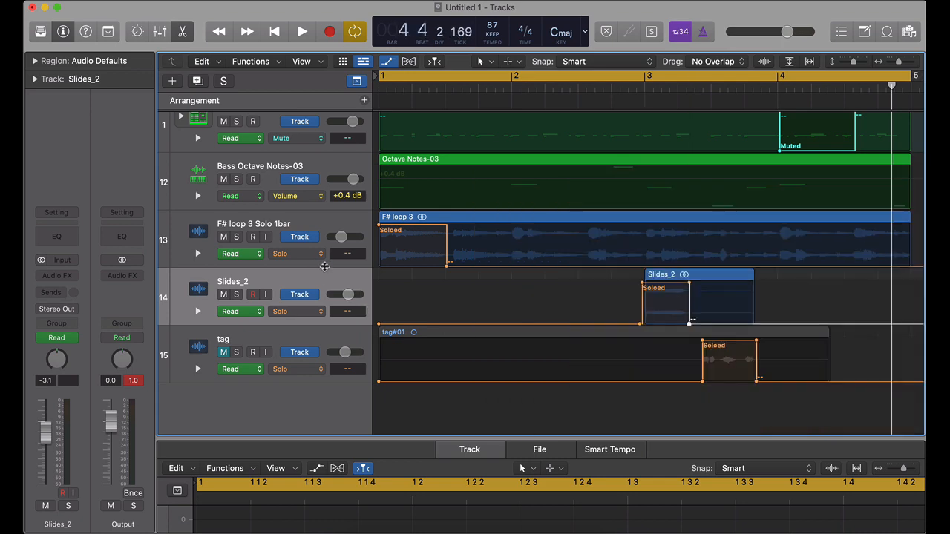
# Step: Start loop playback and narrow the drum track's mute automation to about beat 3 of bar 4
pyautogui.press('space')
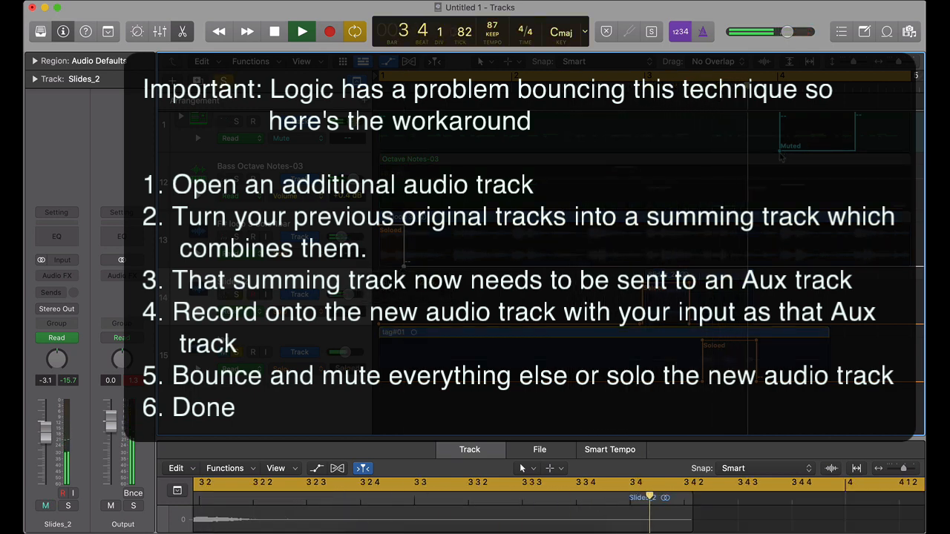
pyautogui.moveTo(779, 152); pyautogui.dragTo(876, 147)
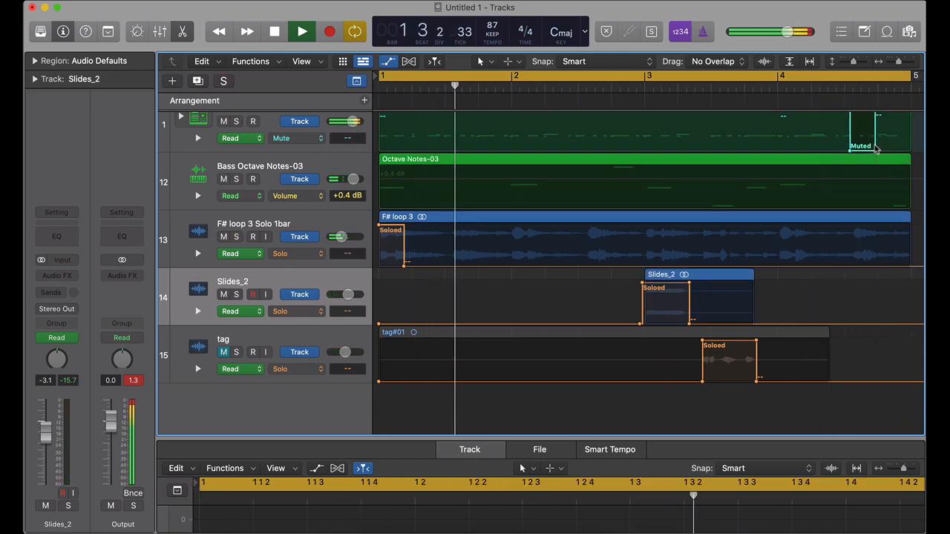